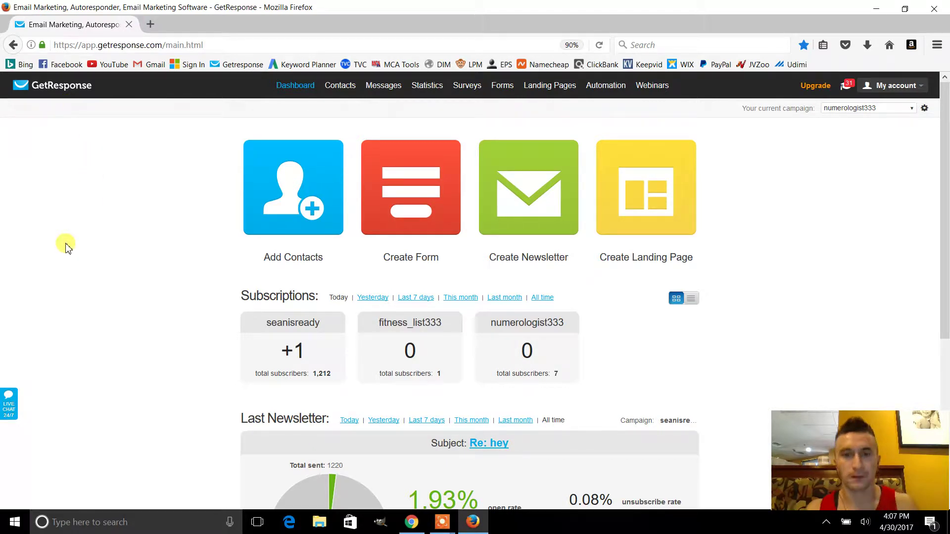
Review the seanisready campaign's autoresponder cycle on the Manage Autoresponders page and return to the dashboard
{"action": "mouse_move", "coordinate": [380, 90]}
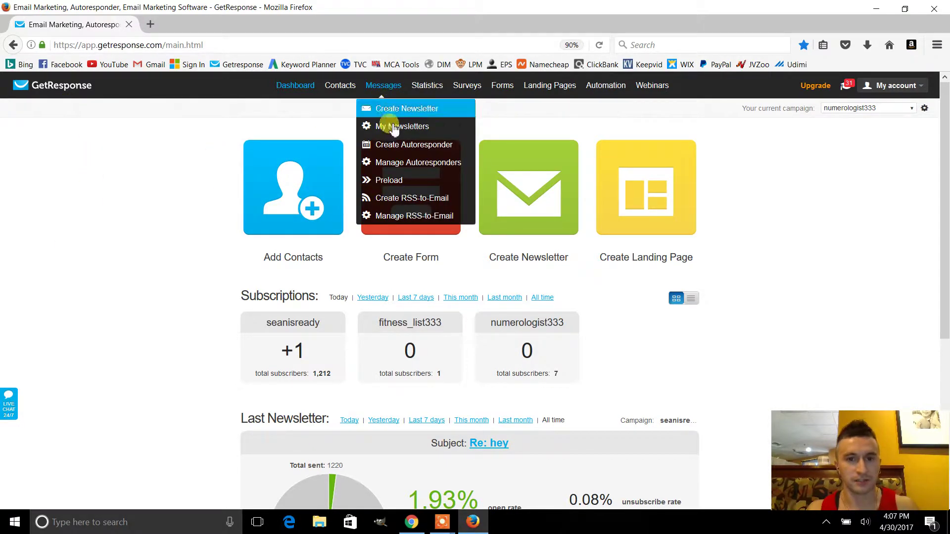
{"action": "left_click", "coordinate": [416, 164]}
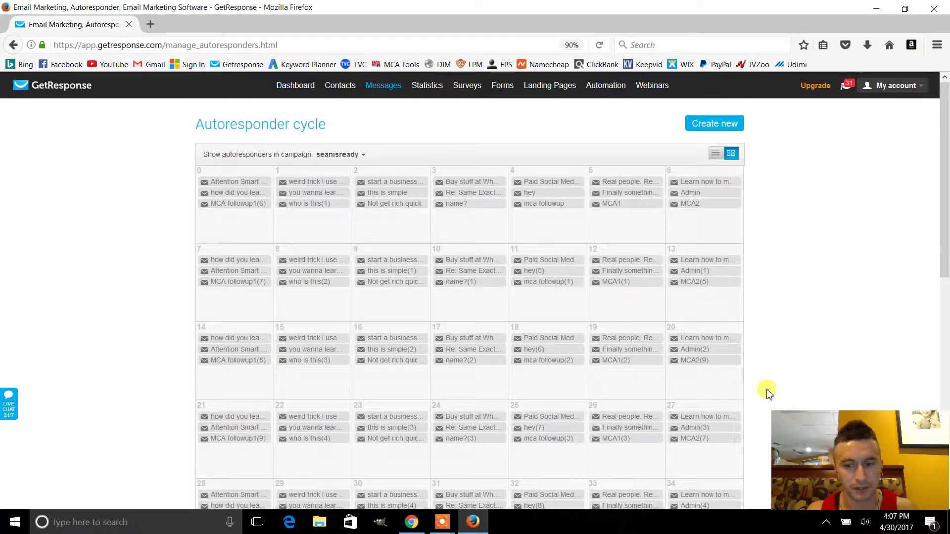
{"action": "mouse_move", "coordinate": [242, 206]}
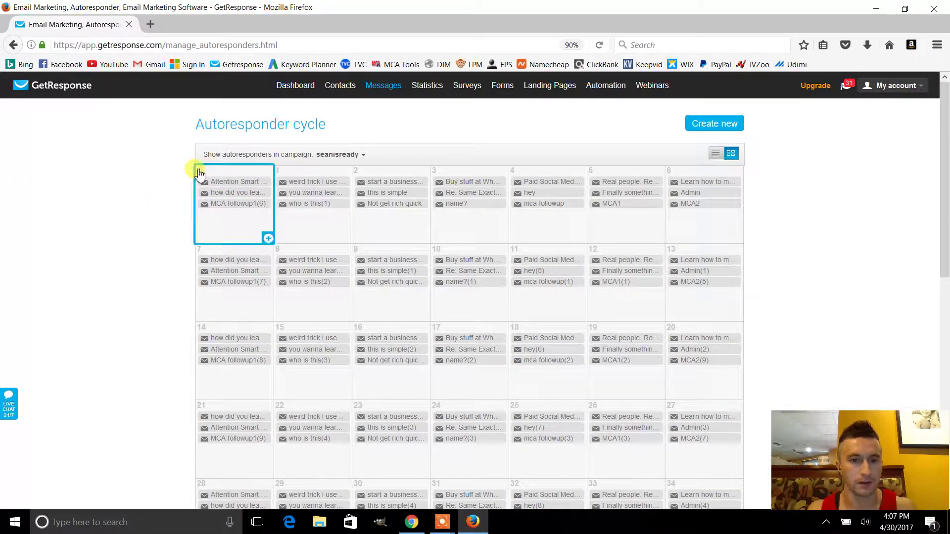
{"action": "mouse_move", "coordinate": [193, 171]}
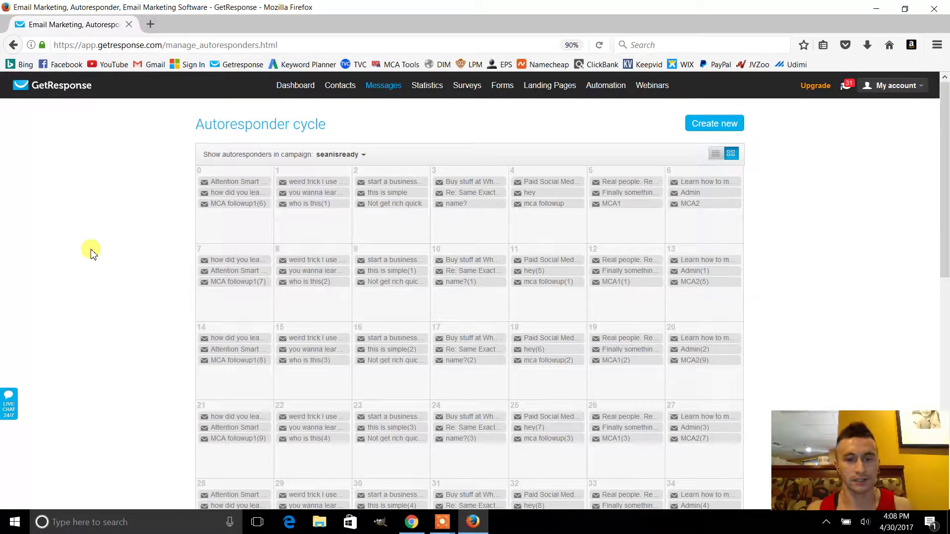
{"action": "mouse_move", "coordinate": [381, 89]}
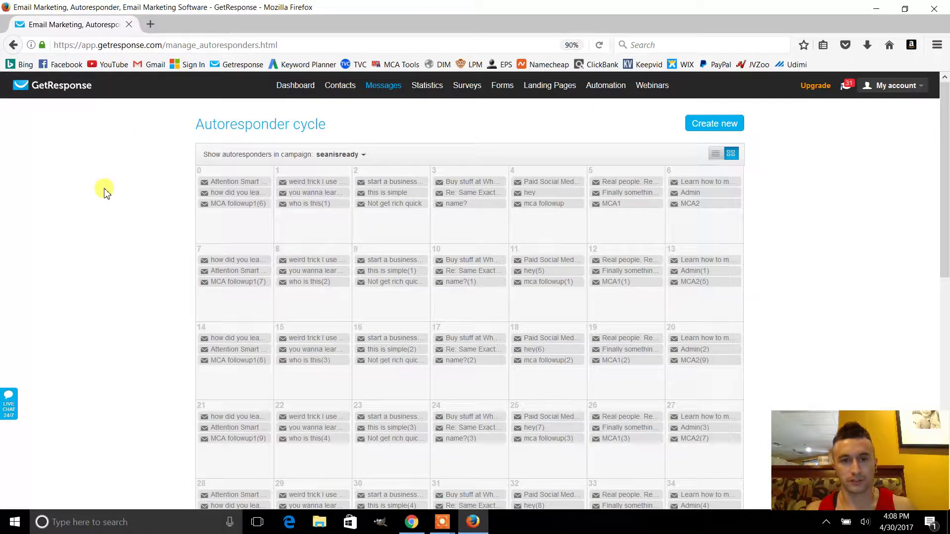
{"action": "left_click", "coordinate": [295, 88]}
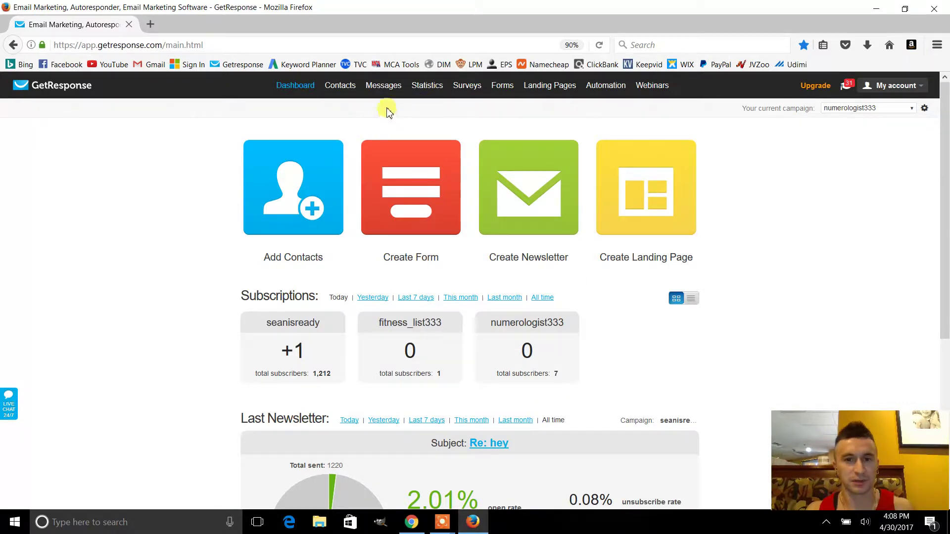
Start a new autoresponder for day 0 in the numerologist333 campaign, sent immediately, and begin creating a new email for it
{"action": "mouse_move", "coordinate": [379, 89]}
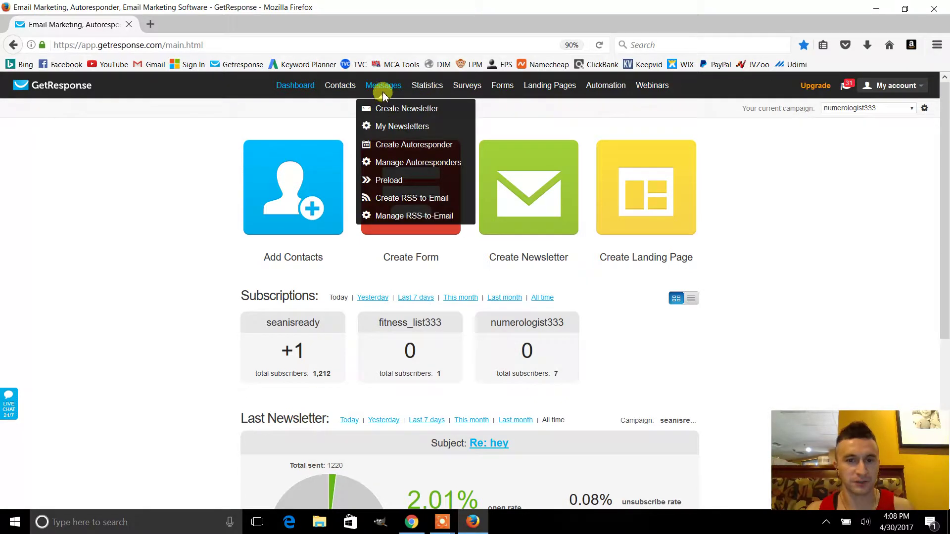
{"action": "left_click", "coordinate": [409, 146]}
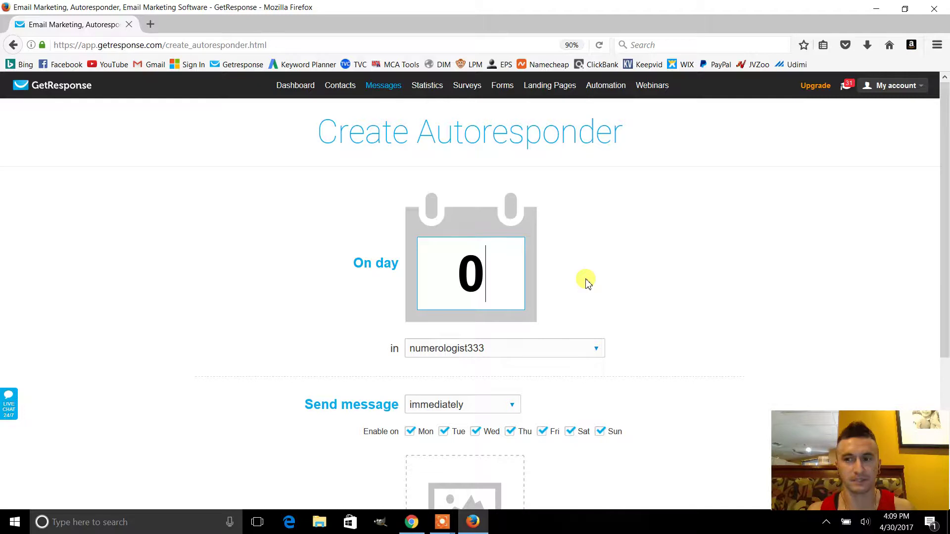
{"action": "scroll", "coordinate": [945, 228], "scroll_direction": "down", "scroll_amount": 1}
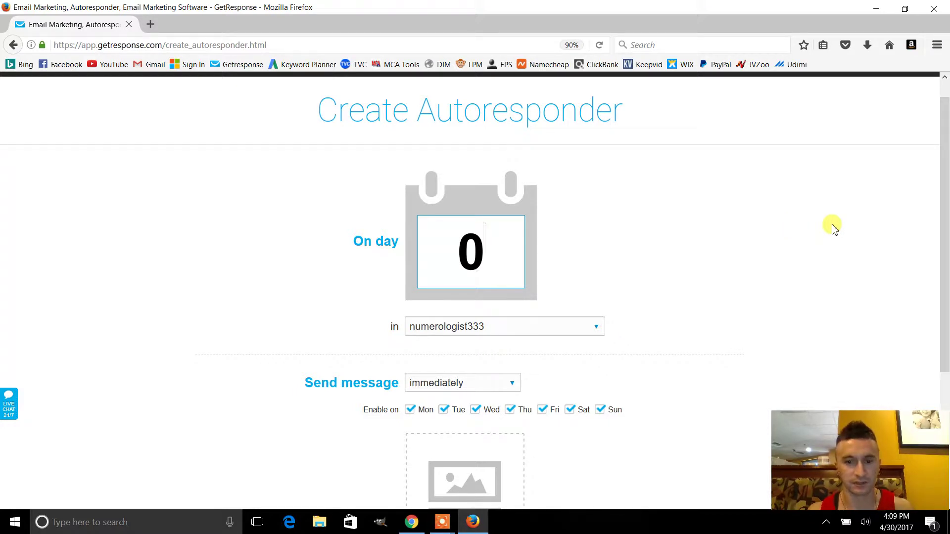
{"action": "scroll", "coordinate": [945, 295], "scroll_direction": "down", "scroll_amount": 3}
{"action": "scroll", "coordinate": [945, 306], "scroll_direction": "down", "scroll_amount": 2}
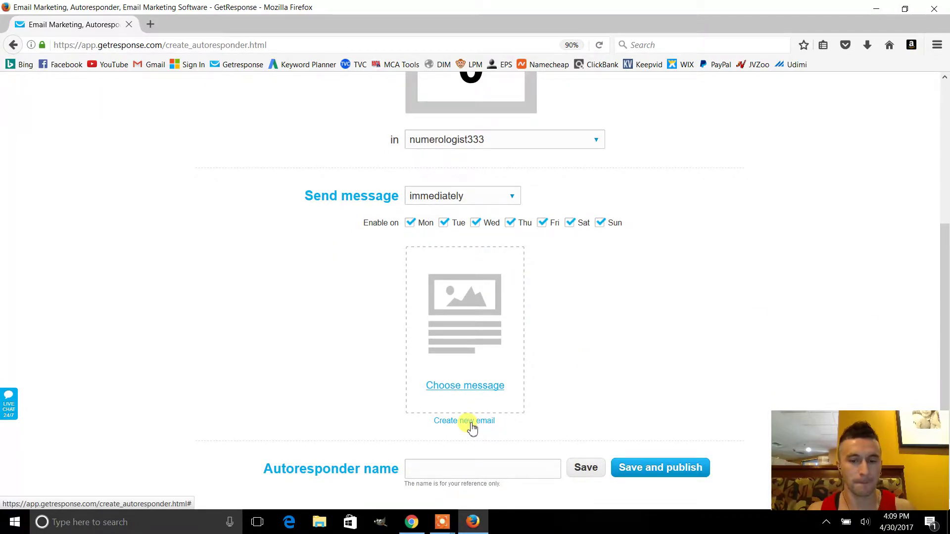
{"action": "left_click", "coordinate": [471, 425]}
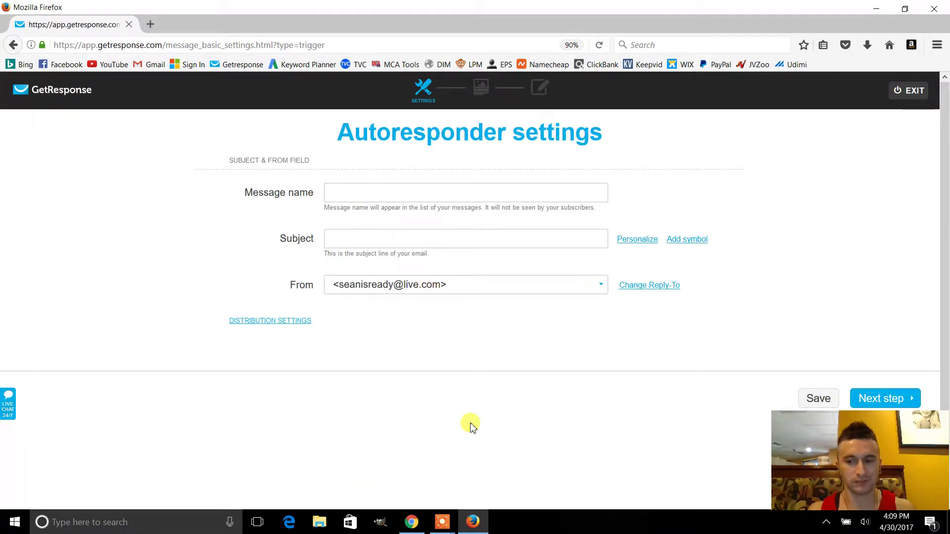
Enter "tune in" as both the message name and the subject in the autoresponder settings
{"action": "left_click", "coordinate": [376, 195]}
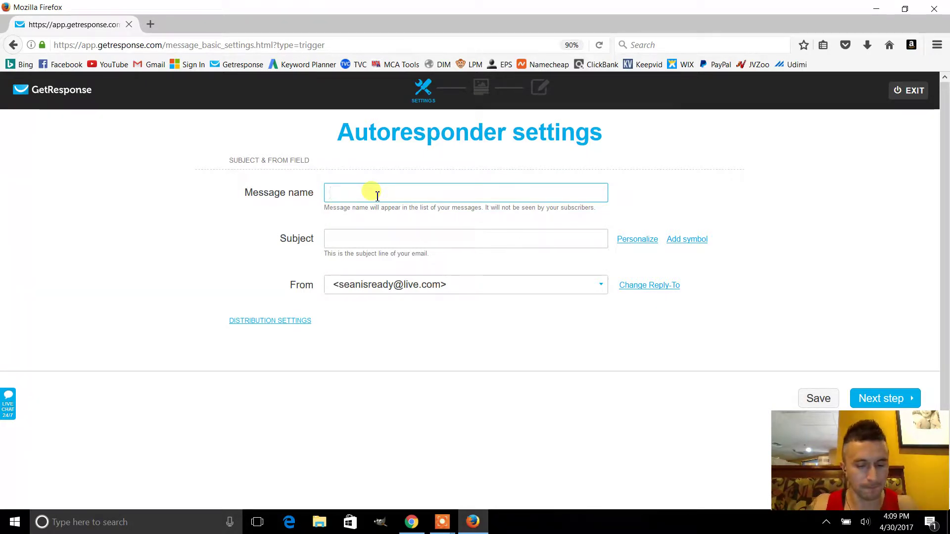
{"action": "type", "text": "tune in"}
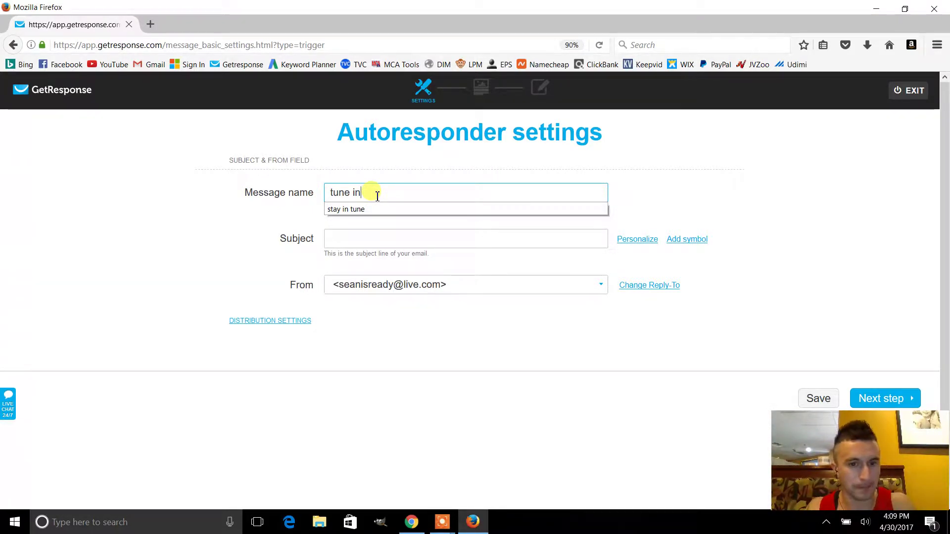
{"action": "triple_click", "coordinate": [373, 192]}
{"action": "key", "text": "ctrl+c"}
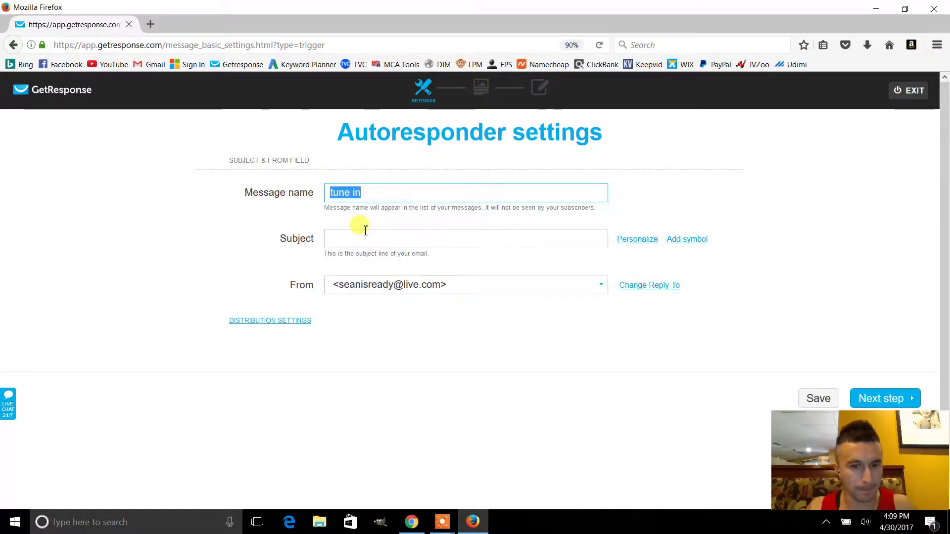
{"action": "left_click", "coordinate": [365, 230]}
{"action": "key", "text": "ctrl+v"}
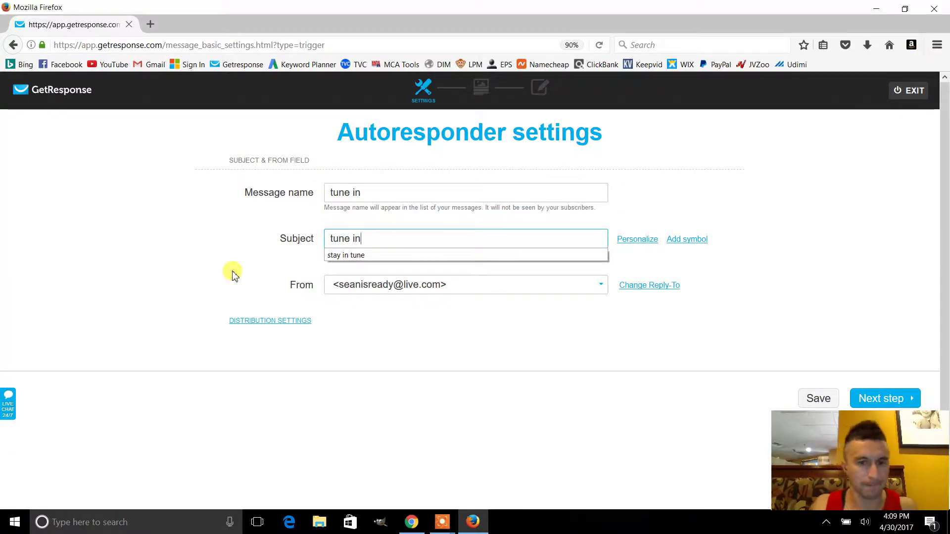
{"action": "left_click", "coordinate": [285, 267]}
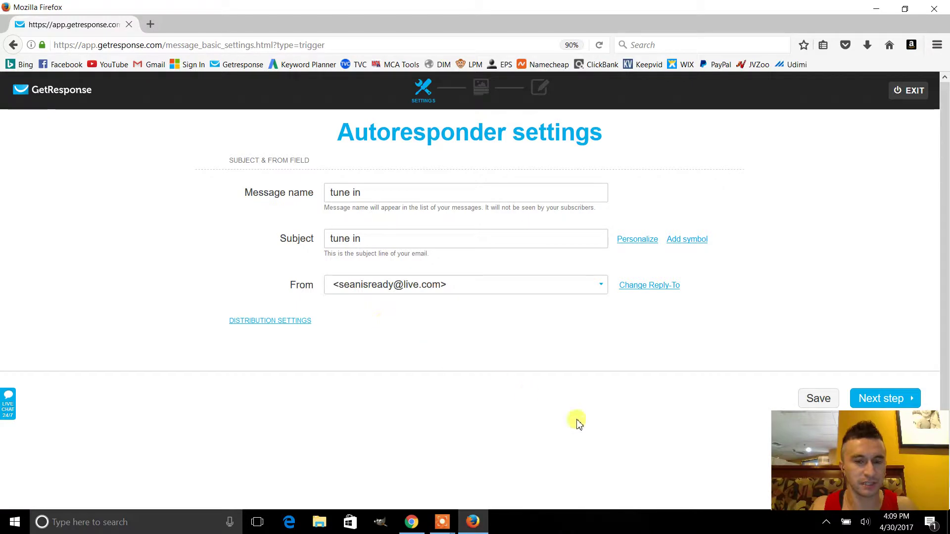
Proceed to template selection and start the email from scratch with the Blank template
{"action": "left_click", "coordinate": [884, 402]}
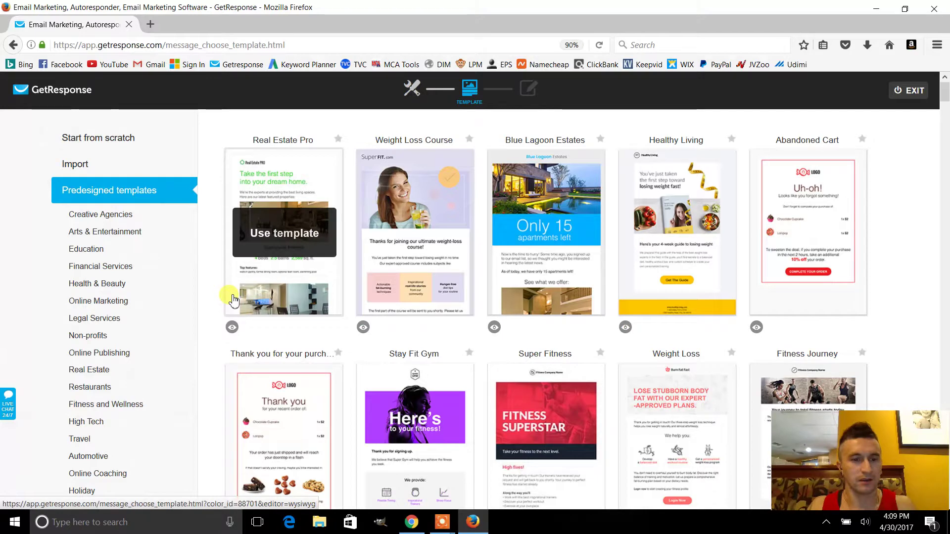
{"action": "left_click", "coordinate": [103, 139]}
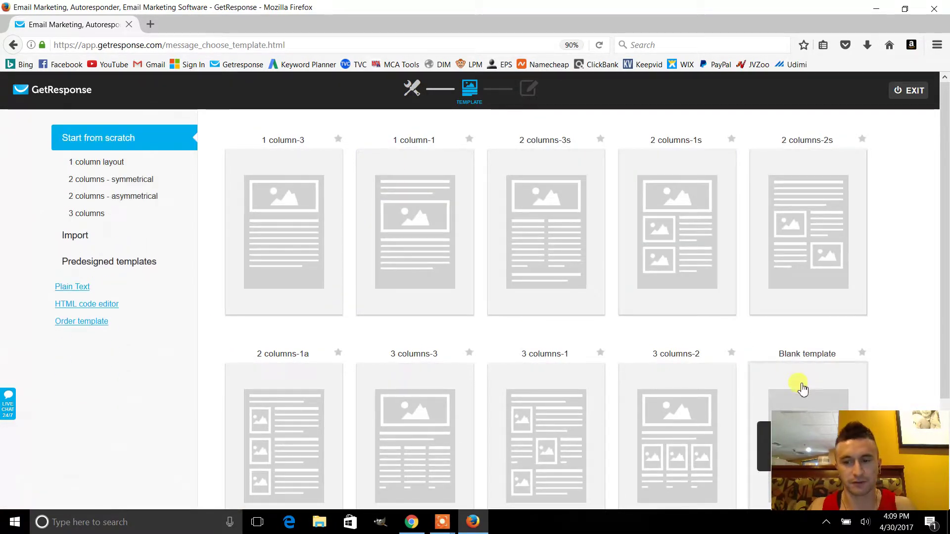
{"action": "left_click", "coordinate": [803, 388]}
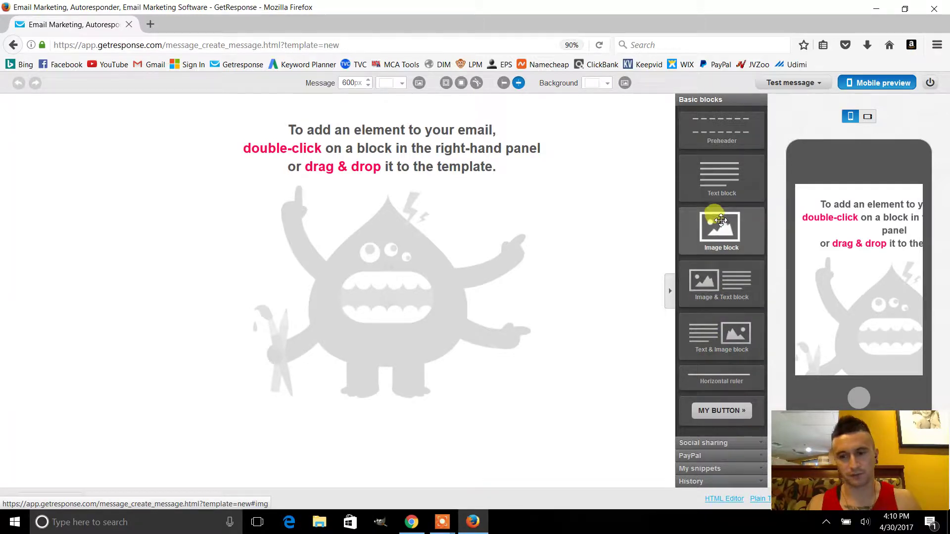
Add a text block to the email and replace its placeholder text with "Make sure you tune in to the frequency of numbers!"
{"action": "double_click", "coordinate": [723, 170]}
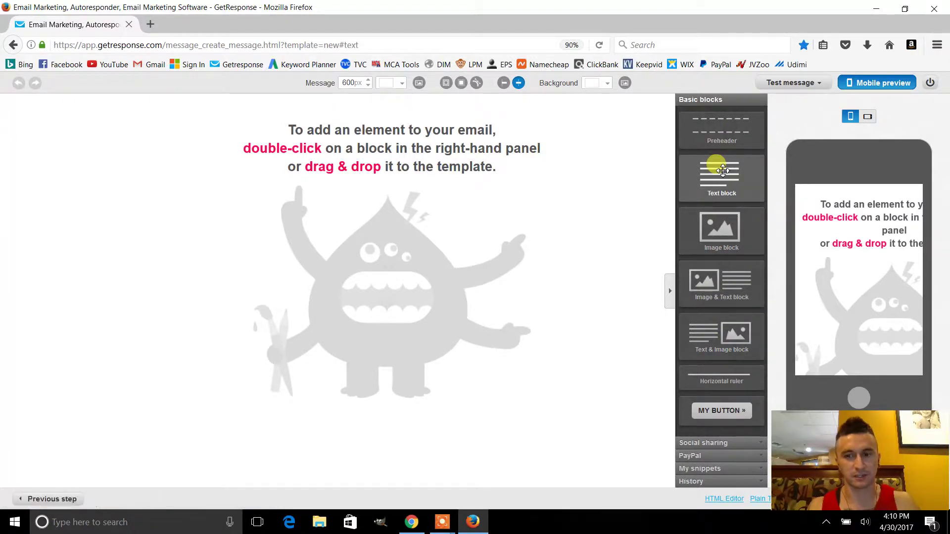
{"action": "double_click", "coordinate": [296, 134]}
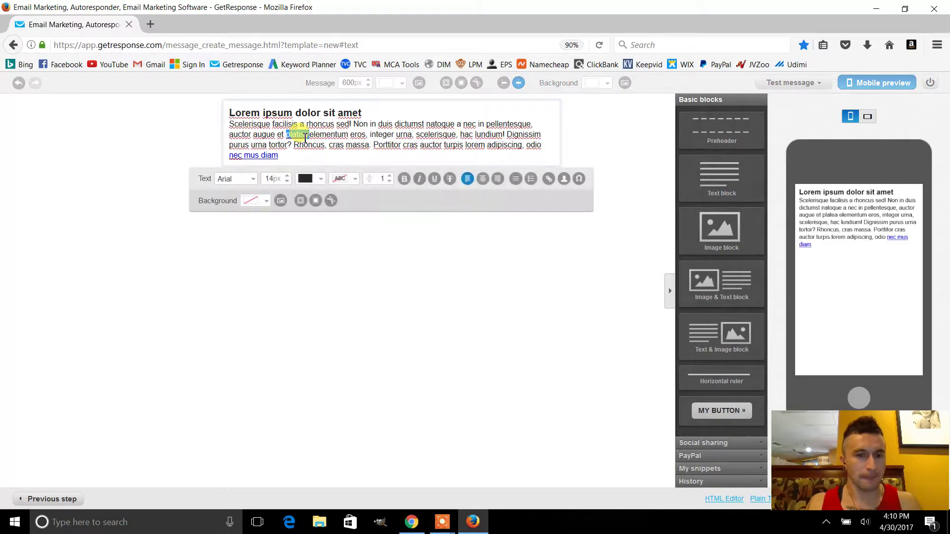
{"action": "key", "text": "ctrl+a"}
{"action": "type", "text": "M"}
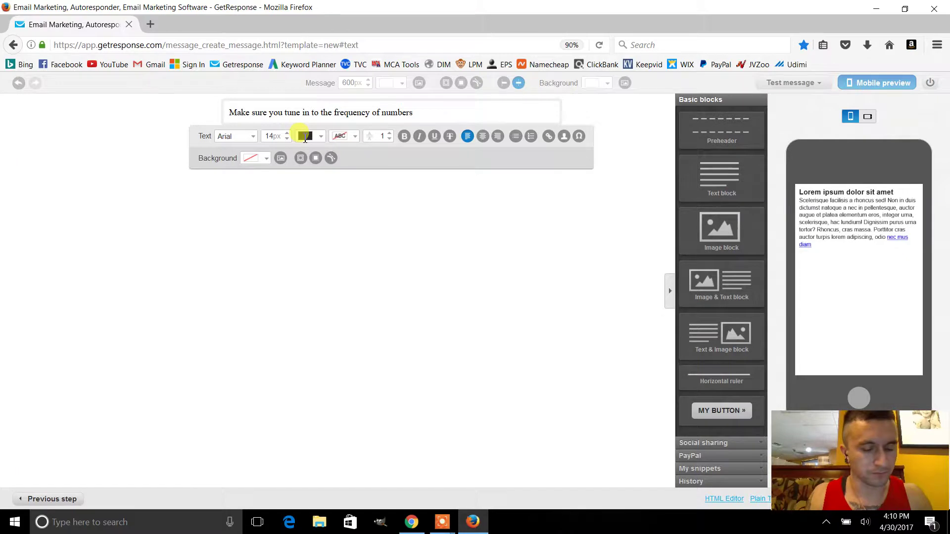
{"action": "key", "text": "Return"}
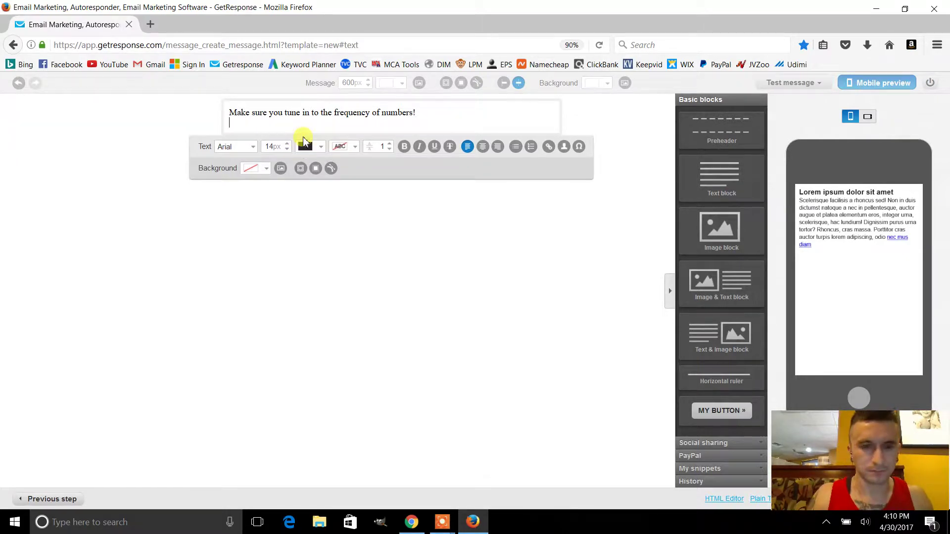
Add the line "Click Here For More Info" below the first sentence, leaving a blank line between them
{"action": "type", "text": "Click"}
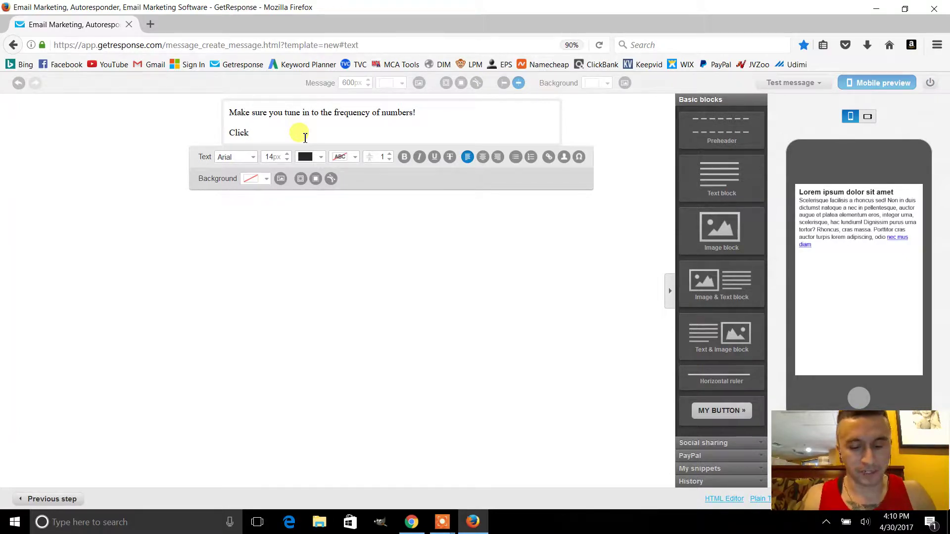
{"action": "type", "text": " Here"}
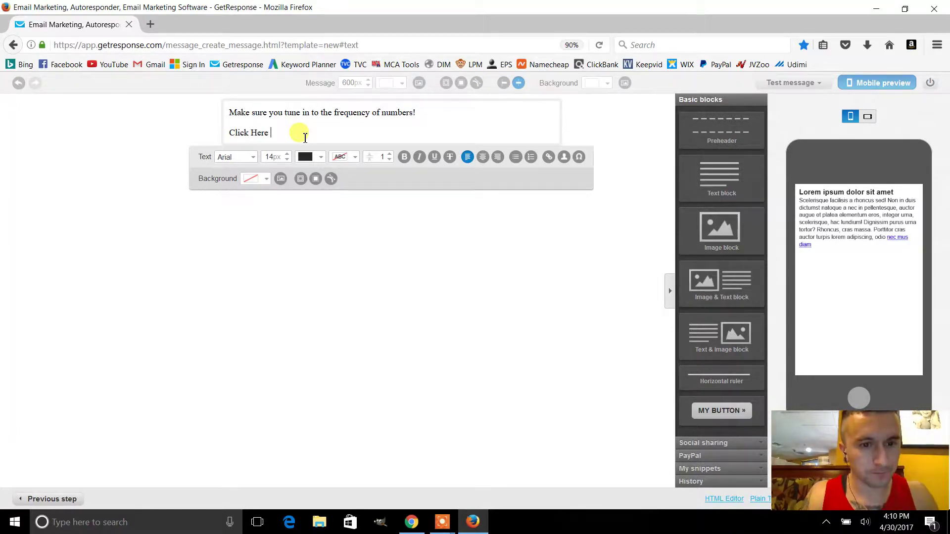
{"action": "type", "text": " For More!"}
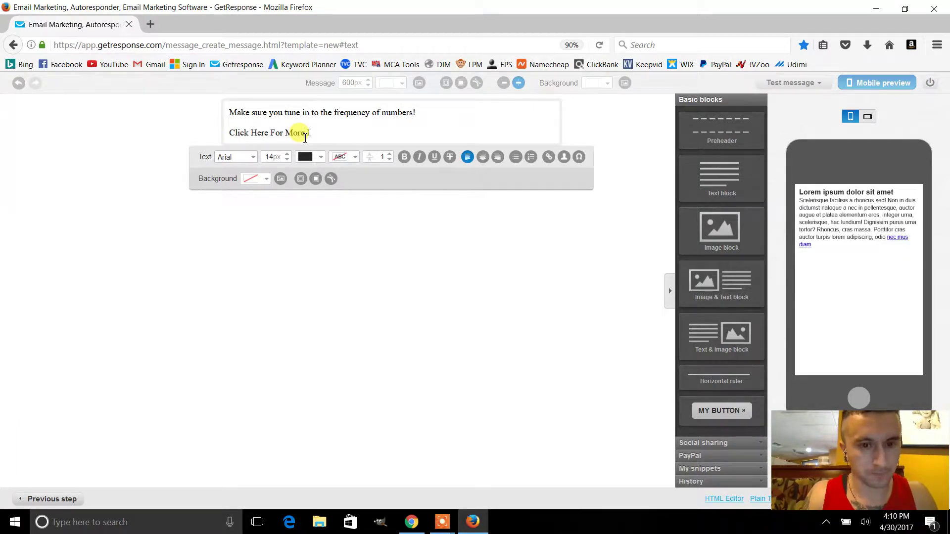
{"action": "type", "text": "nfo"}
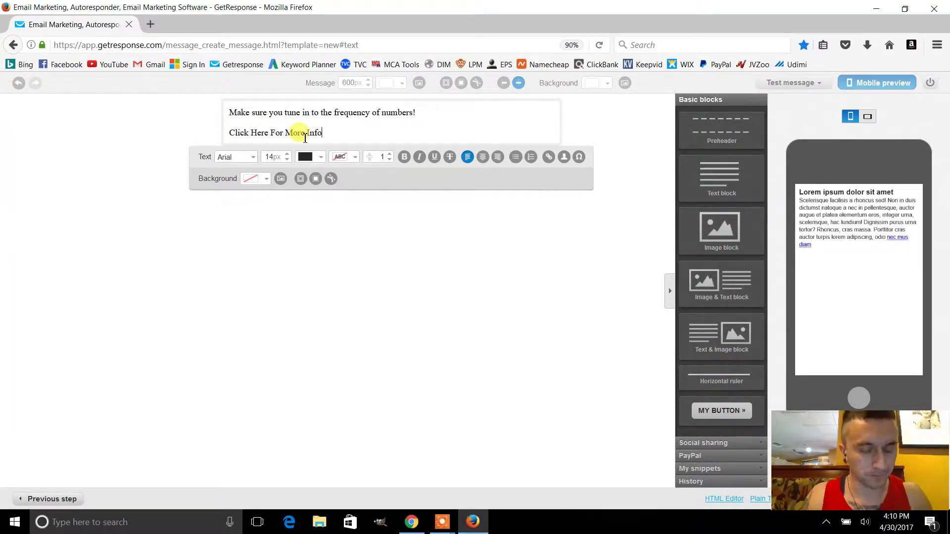
Link the "Click Here For More Info" text to 333.numerologist.ltd, copying the address from the page open in Chrome
{"action": "left_click_drag", "start_coordinate": [322, 133], "coordinate": [207, 144]}
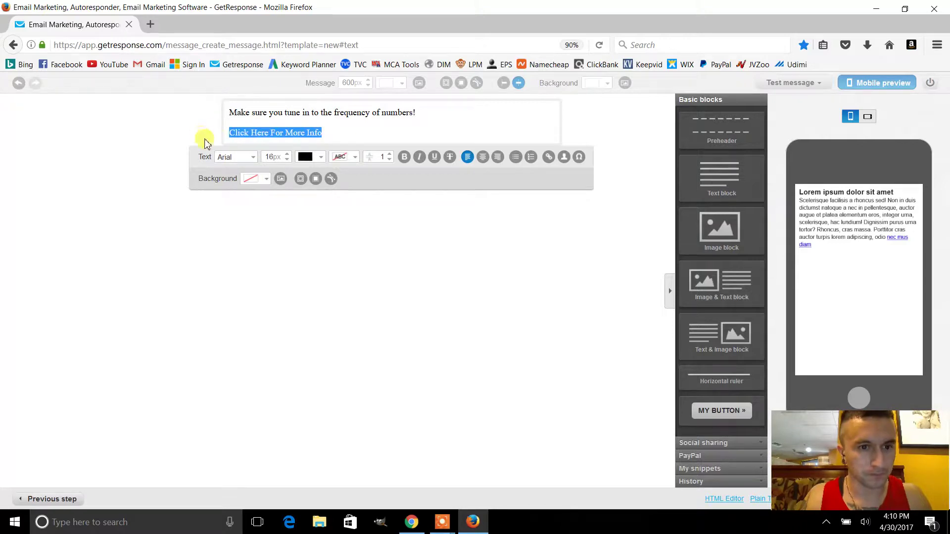
{"action": "left_click", "coordinate": [548, 158]}
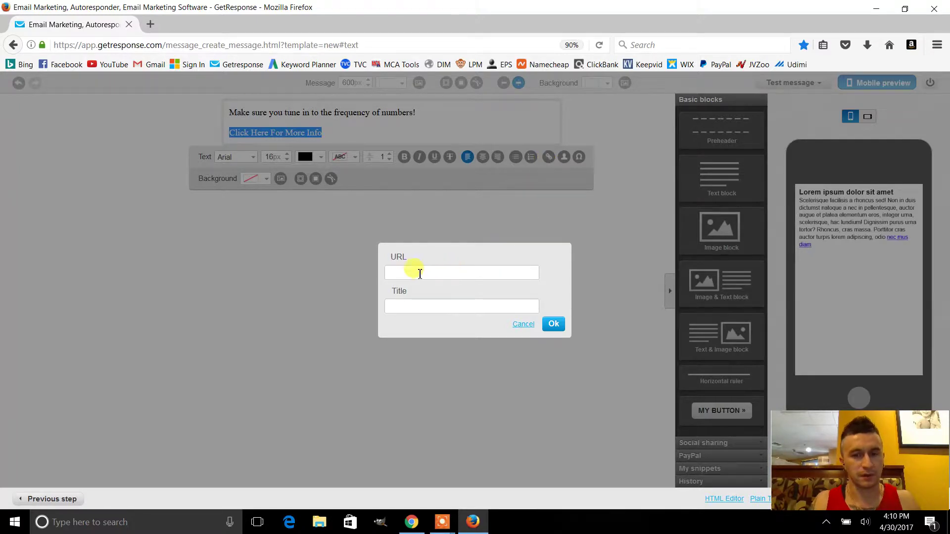
{"action": "left_click", "coordinate": [408, 531]}
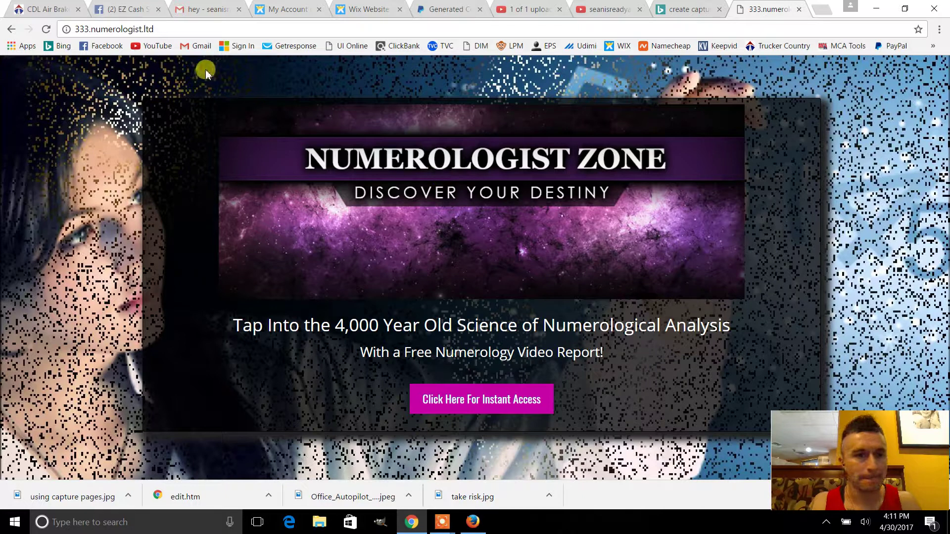
{"action": "left_click", "coordinate": [165, 32]}
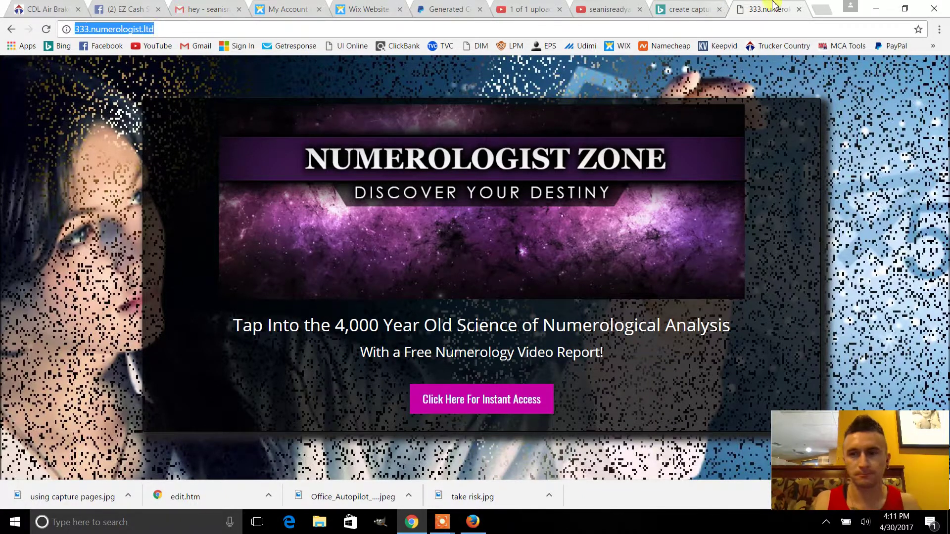
{"action": "left_click", "coordinate": [877, 11]}
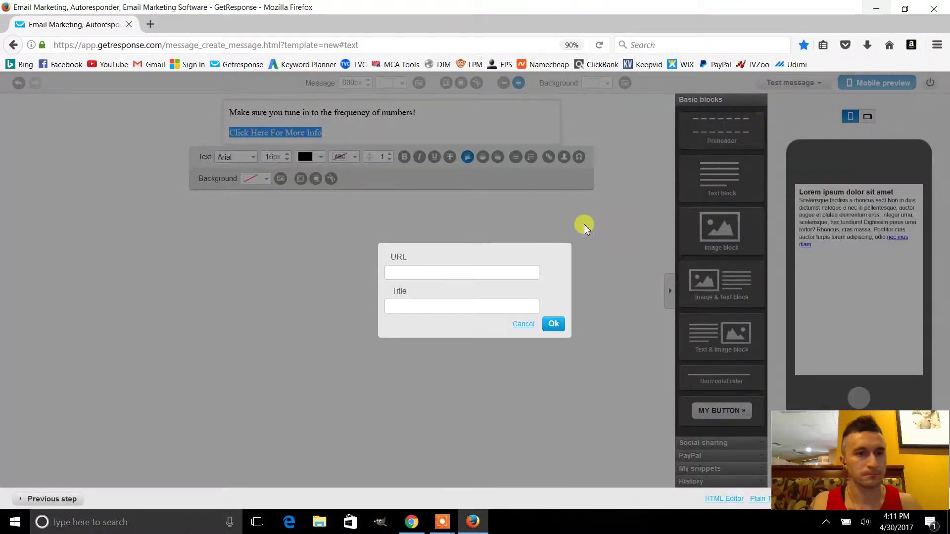
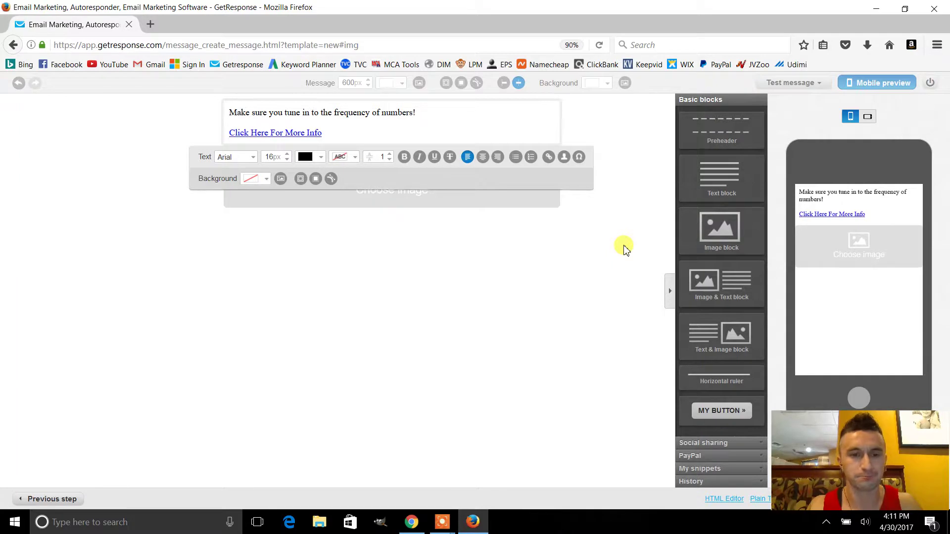
Open the image library for the email's empty image block and search iStock for "numerology" and "new age"
{"action": "left_click", "coordinate": [509, 204]}
{"action": "left_click", "coordinate": [509, 204]}
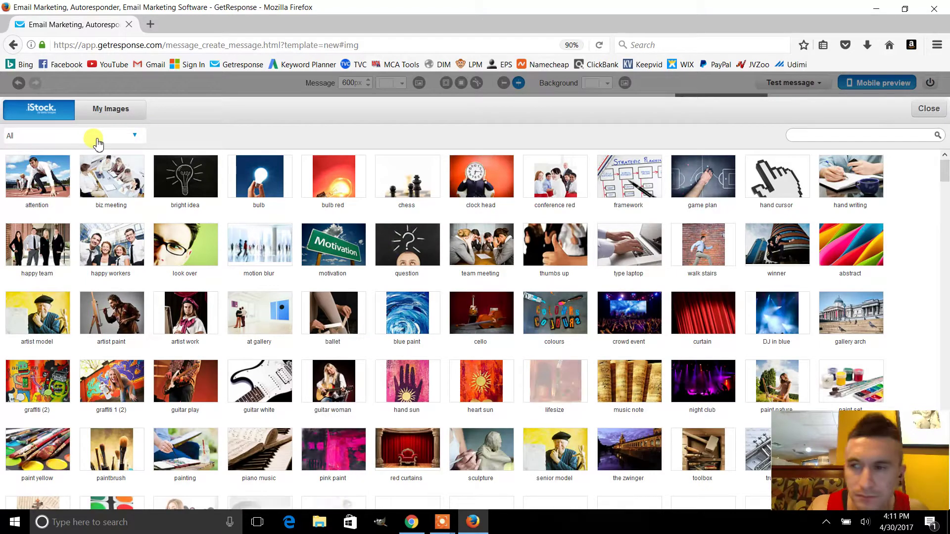
{"action": "left_click", "coordinate": [829, 136]}
{"action": "type", "text": "numerology"}
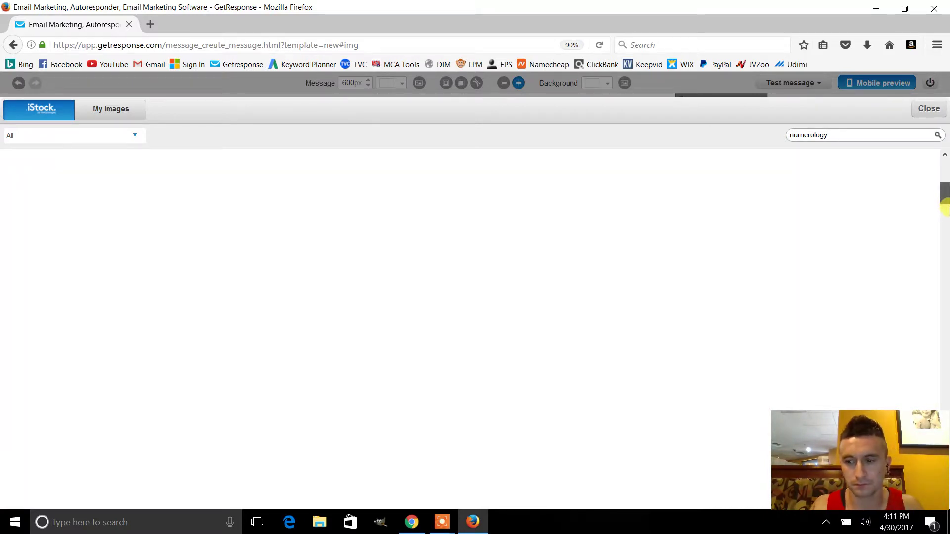
{"action": "double_click", "coordinate": [867, 134]}
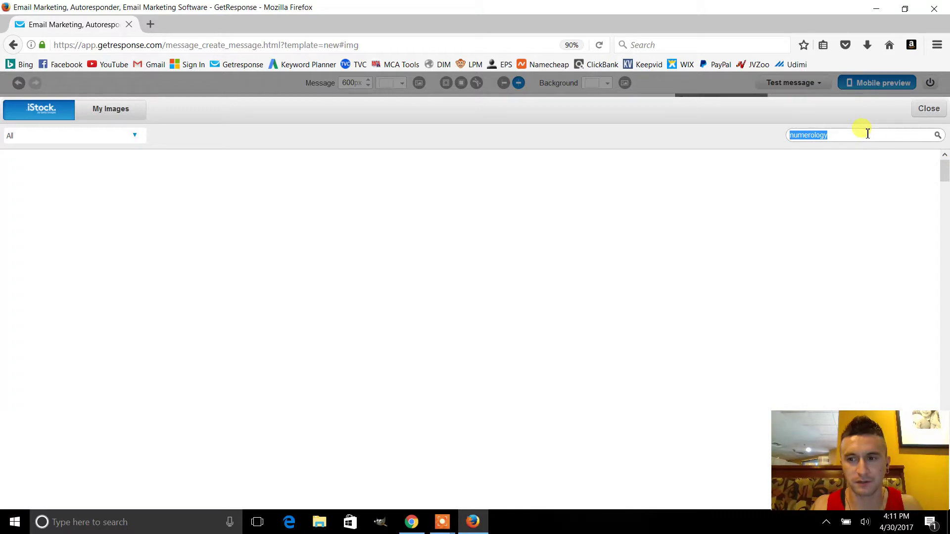
{"action": "type", "text": "new age"}
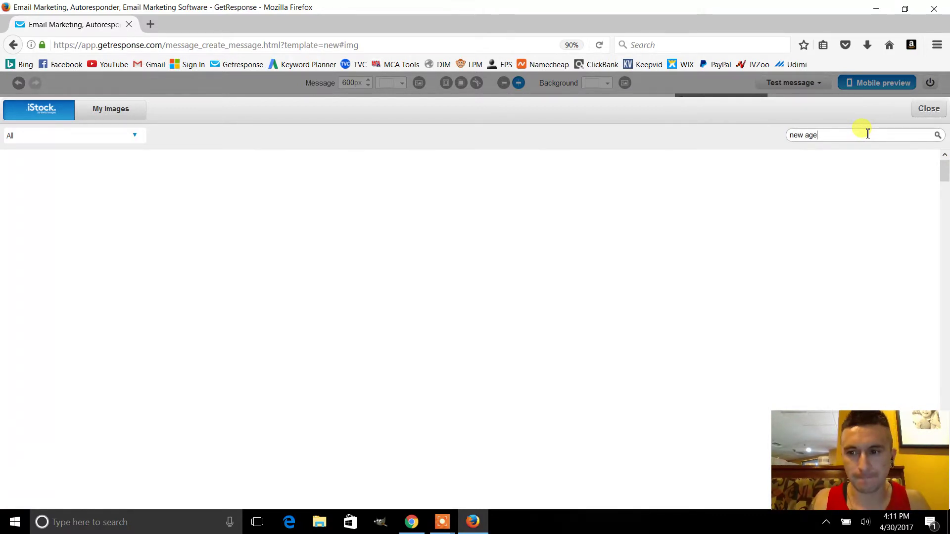
Search the iStock library for "numbers" instead and look through the list of image categories
{"action": "key", "text": "BackSpace"}
{"action": "key", "text": "BackSpace"}
{"action": "key", "text": "BackSpace"}
{"action": "key", "text": "BackSpace"}
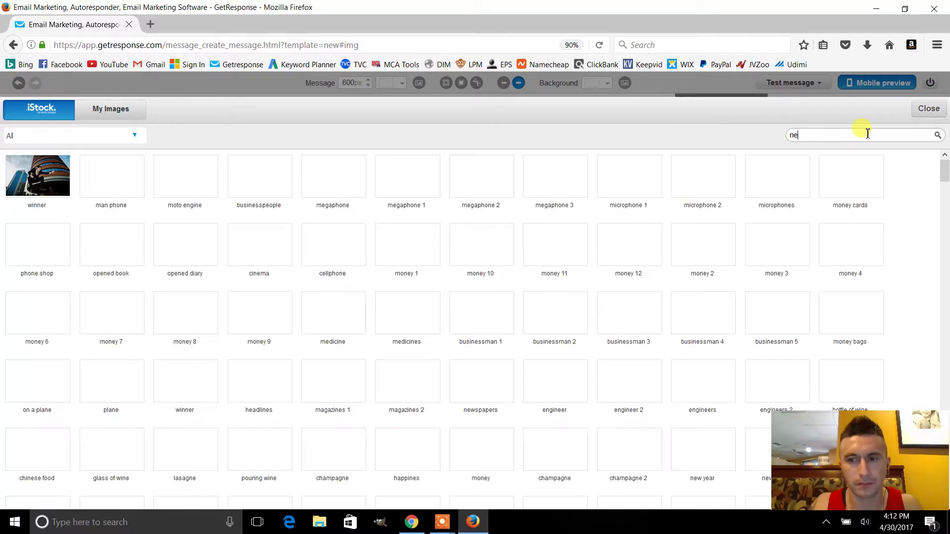
{"action": "key", "text": "BackSpace"}
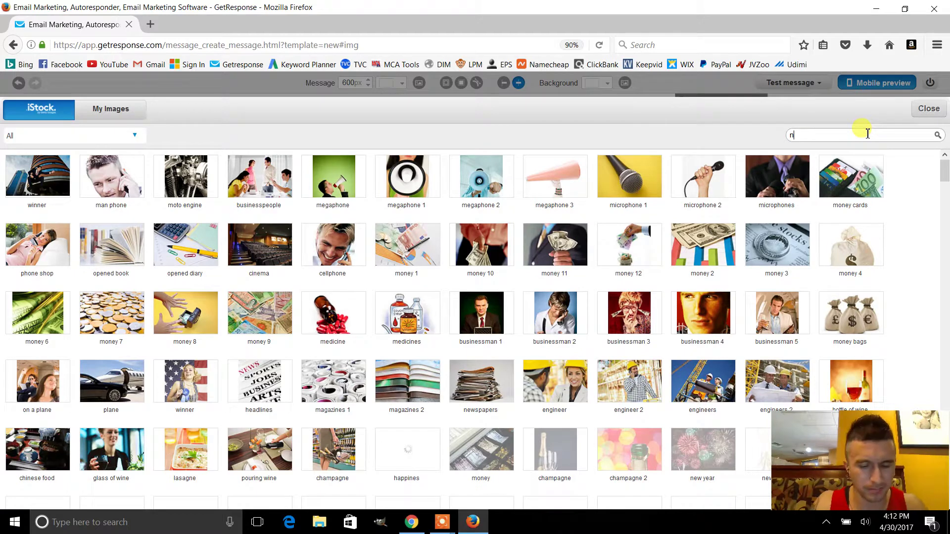
{"action": "key", "text": "BackSpace"}
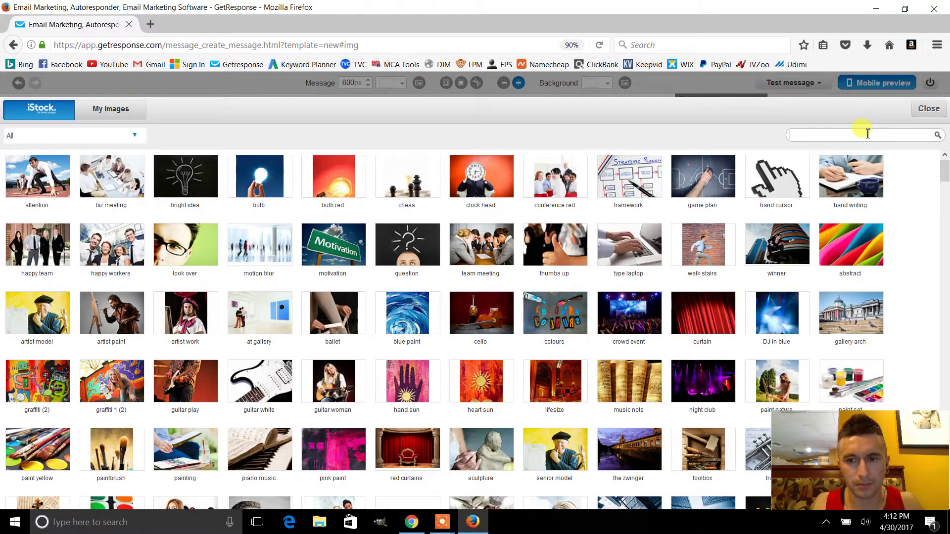
{"action": "type", "text": "numbers"}
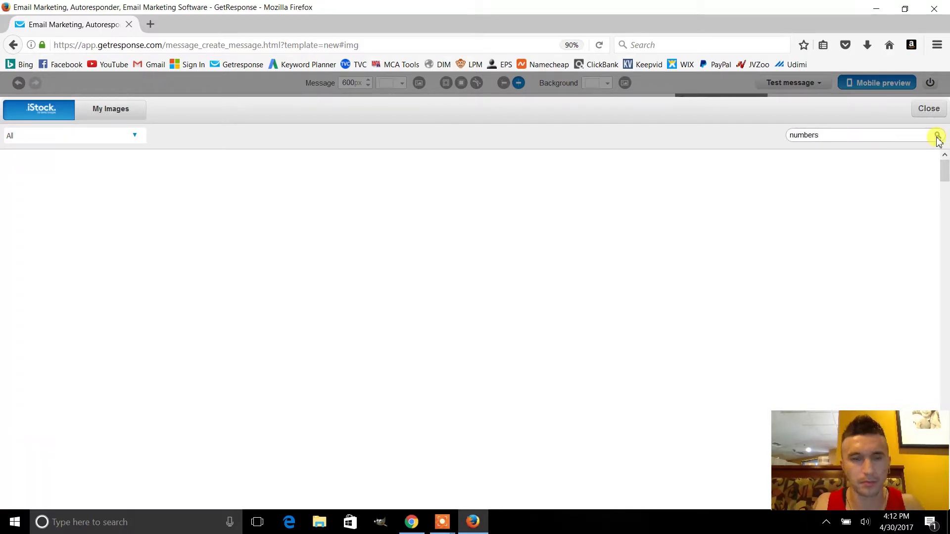
{"action": "left_click", "coordinate": [139, 145]}
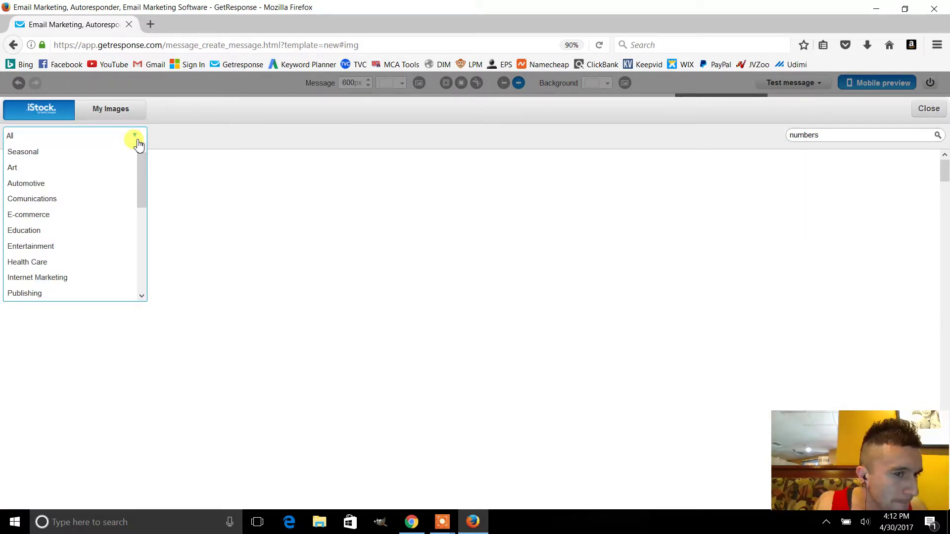
{"action": "left_click", "coordinate": [201, 137]}
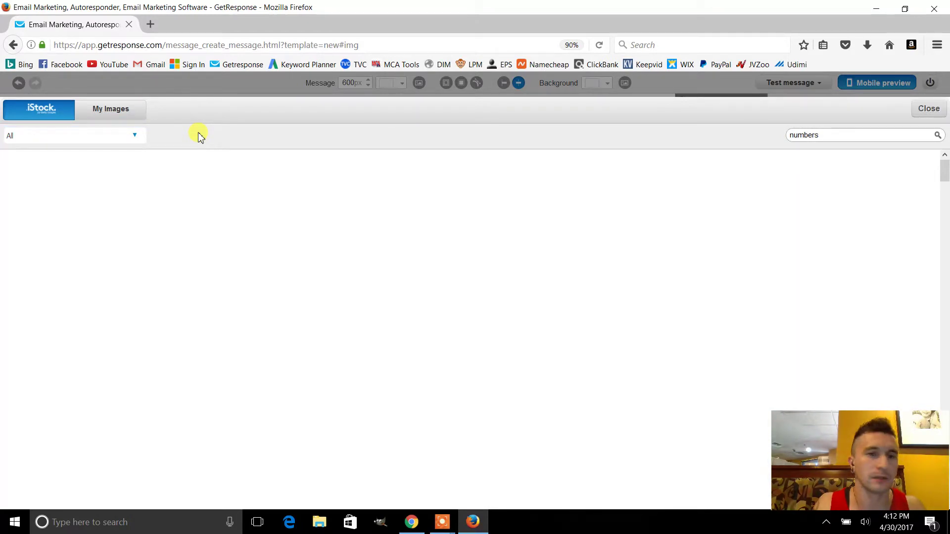
Upload Quotefancy-17003-3840x2160 from the Downloads folder to My Images and place it in the email's image block
{"action": "left_click", "coordinate": [124, 111]}
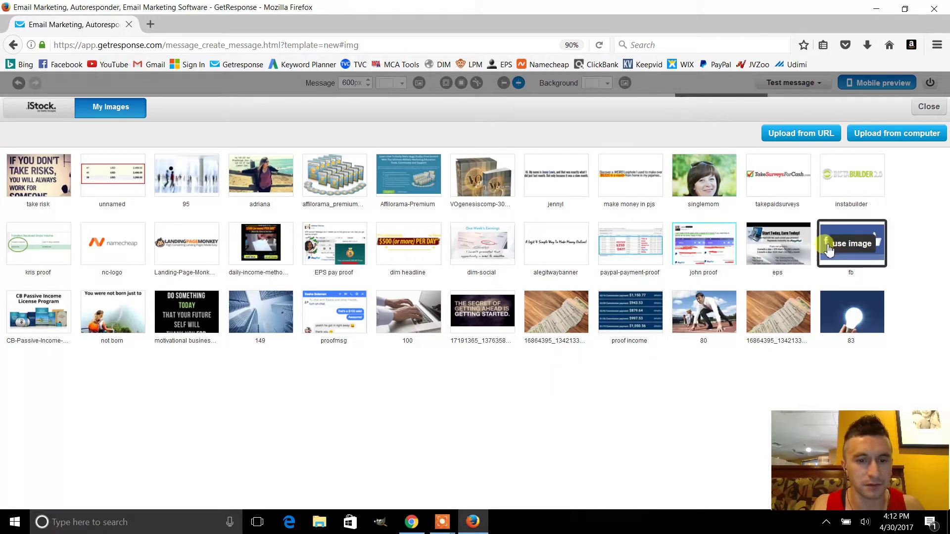
{"action": "left_click", "coordinate": [899, 141]}
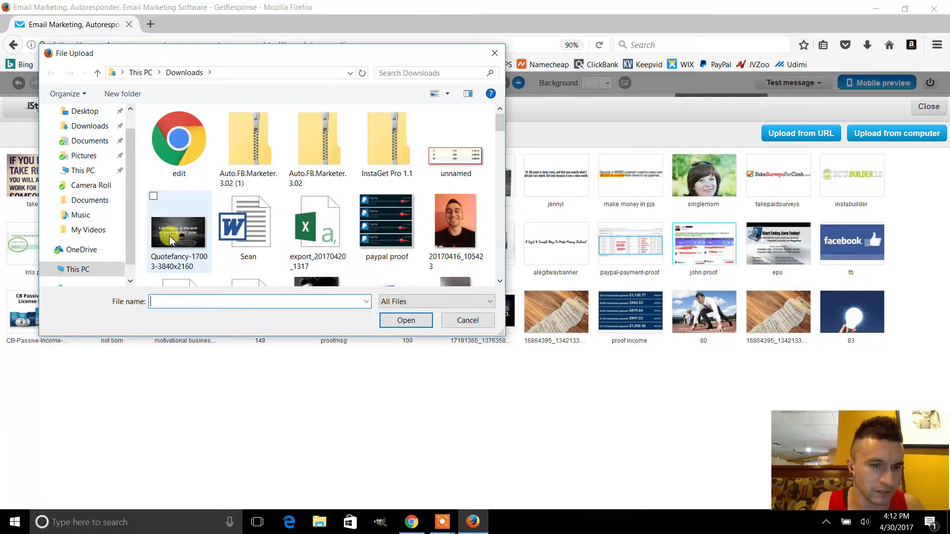
{"action": "left_click", "coordinate": [170, 240]}
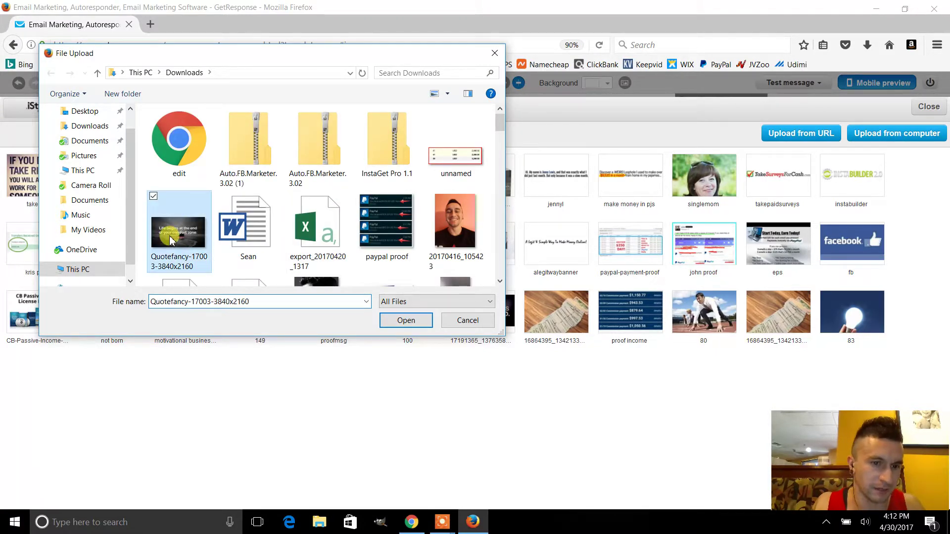
{"action": "left_click", "coordinate": [401, 321]}
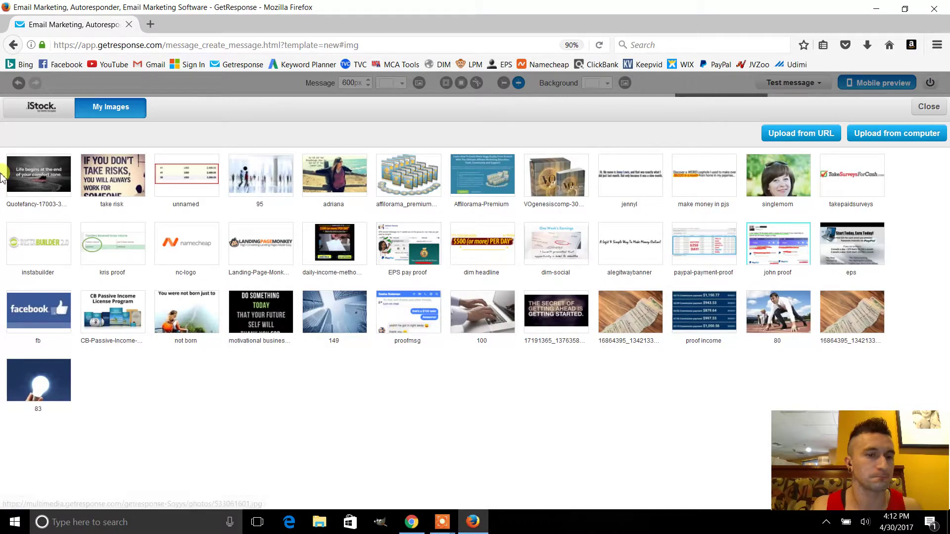
{"action": "left_click", "coordinate": [38, 182]}
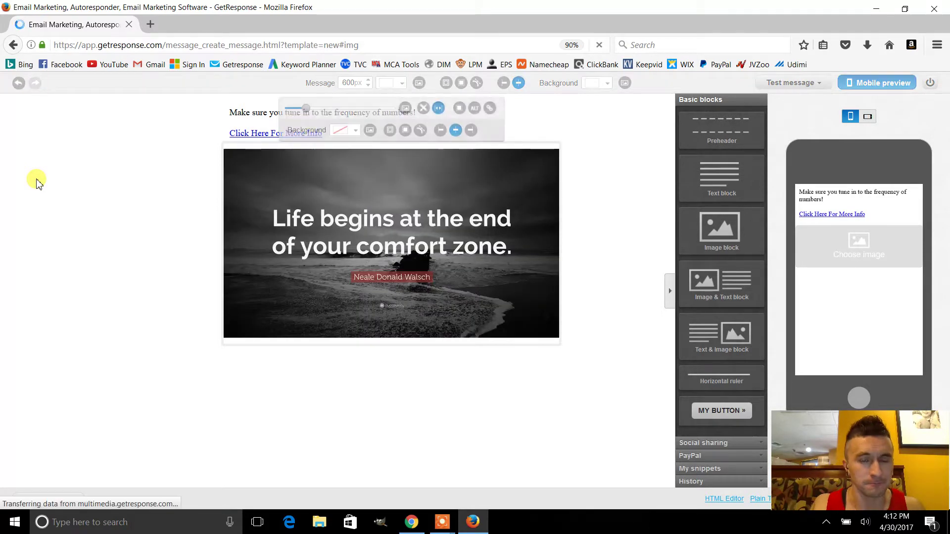
{"action": "left_click", "coordinate": [103, 301]}
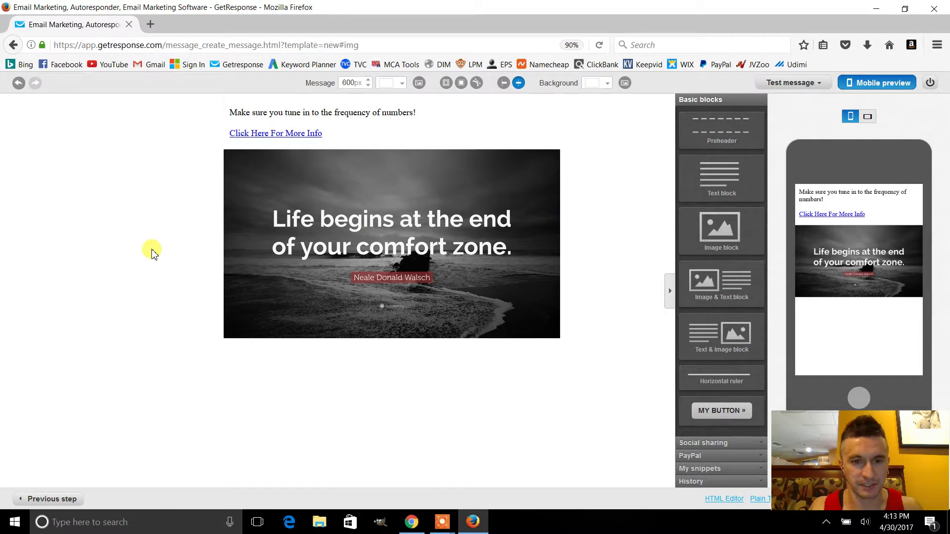
{"action": "left_click", "coordinate": [479, 218]}
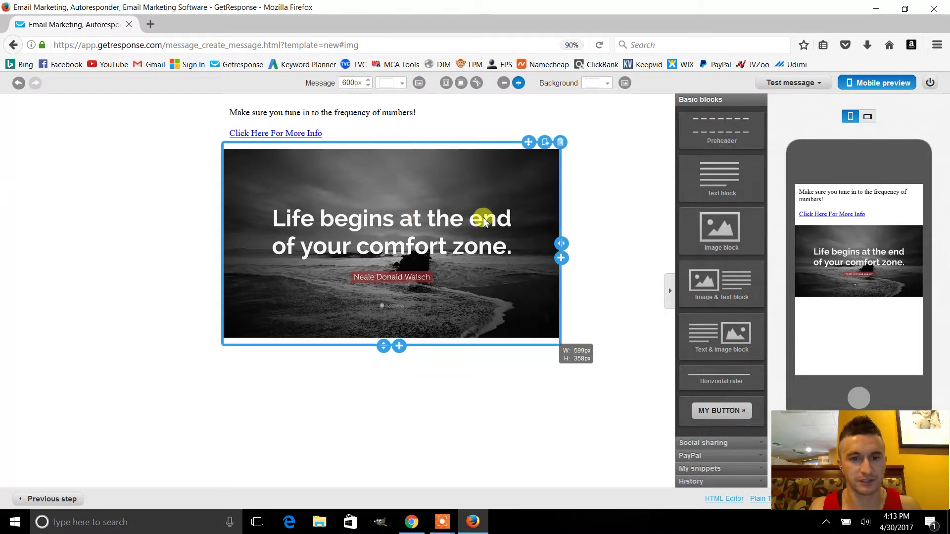
{"action": "left_click", "coordinate": [467, 195]}
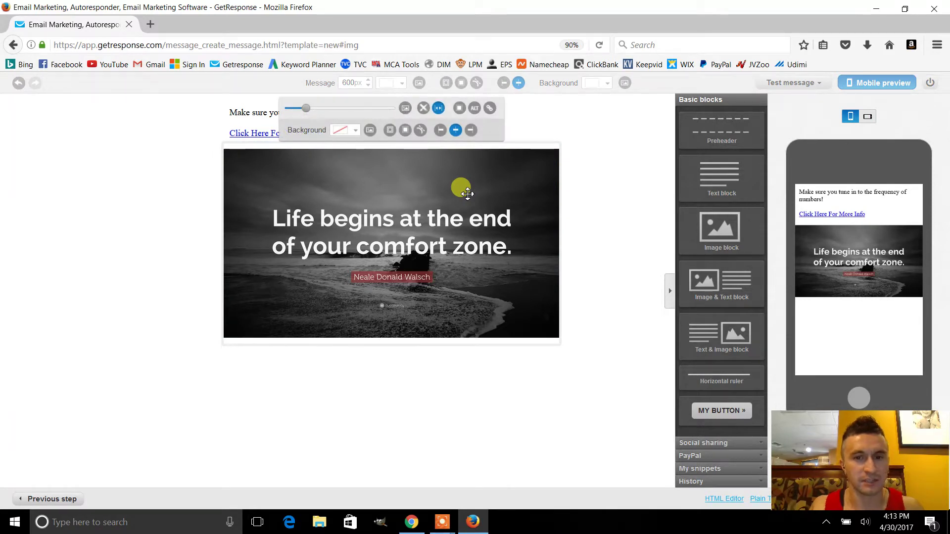
{"action": "left_click", "coordinate": [489, 109]}
{"action": "left_click", "coordinate": [426, 273]}
{"action": "type", "text": "http://333.numerologist.ltd/"}
{"action": "left_click", "coordinate": [553, 324]}
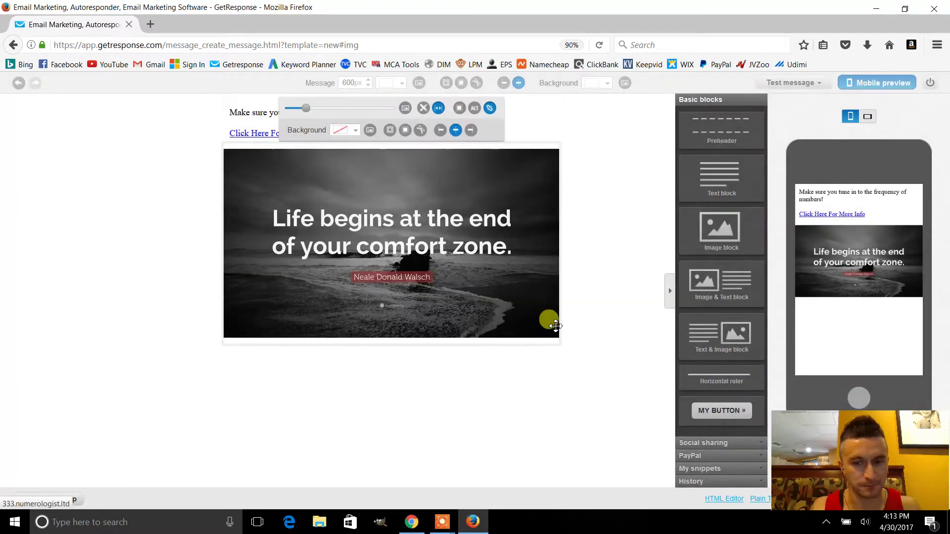
{"action": "left_click", "coordinate": [617, 231]}
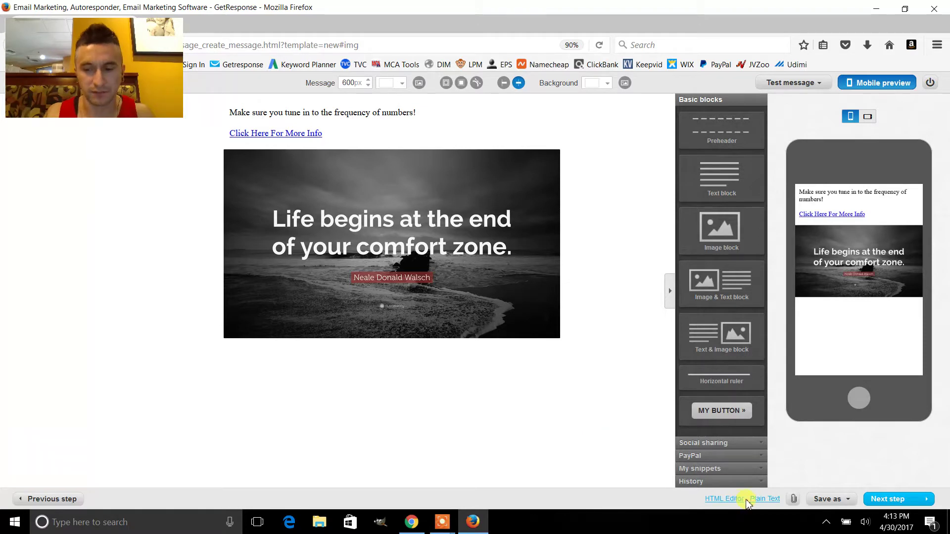
Generate the plain text version of the message from its HTML content and close the plain text editor
{"action": "left_click", "coordinate": [764, 499]}
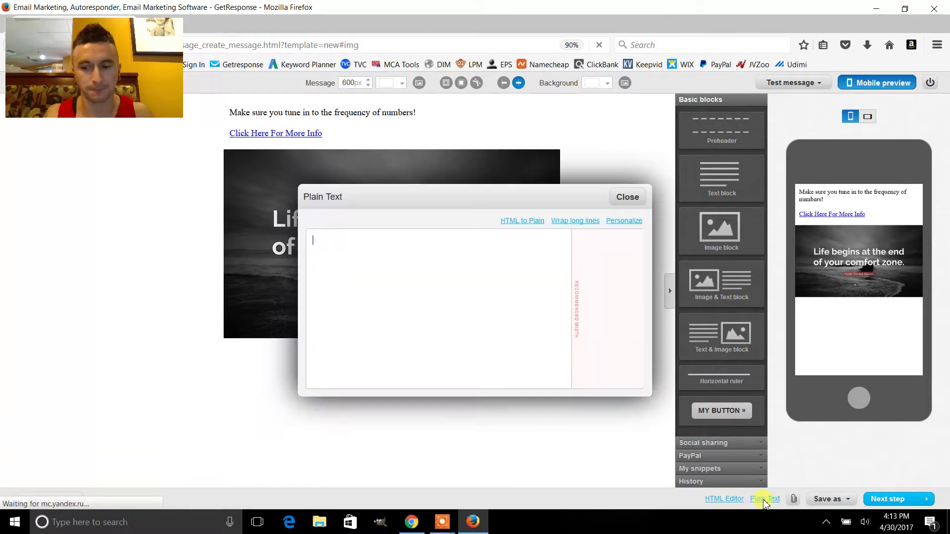
{"action": "left_click", "coordinate": [523, 221]}
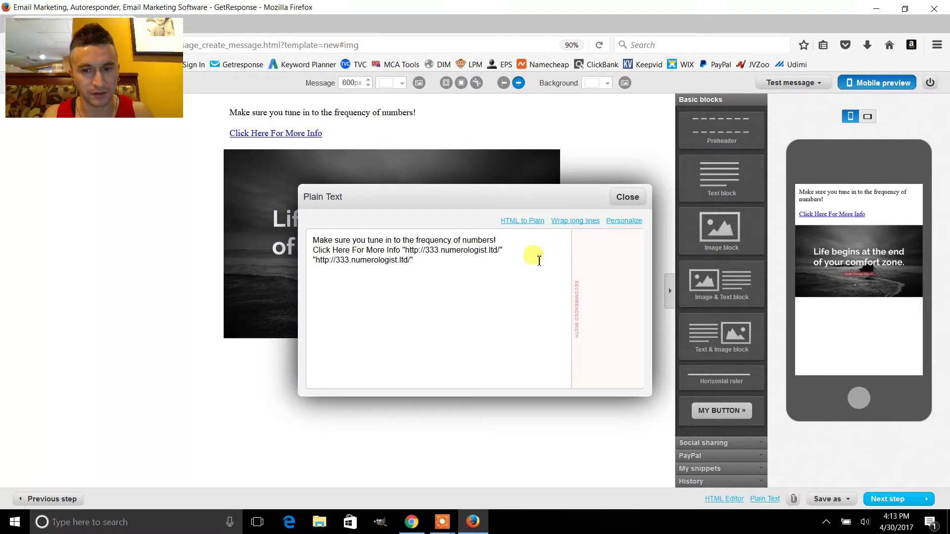
{"action": "left_click", "coordinate": [628, 198]}
Proceed to the autoresponder settings, save and publish the "tune in" autoresponder, and send it to the existing subscribers too
{"action": "left_click", "coordinate": [886, 499]}
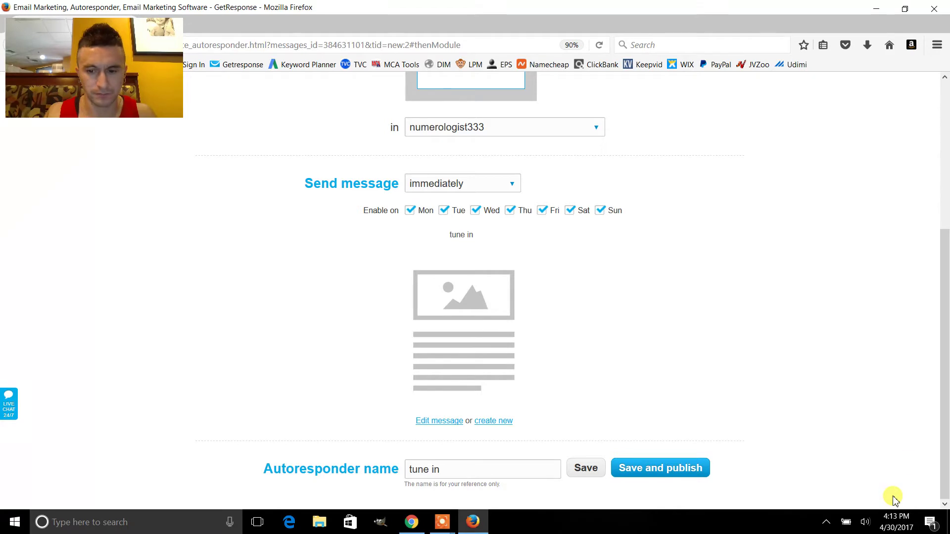
{"action": "left_click_drag", "start_coordinate": [945, 368], "coordinate": [944, 388]}
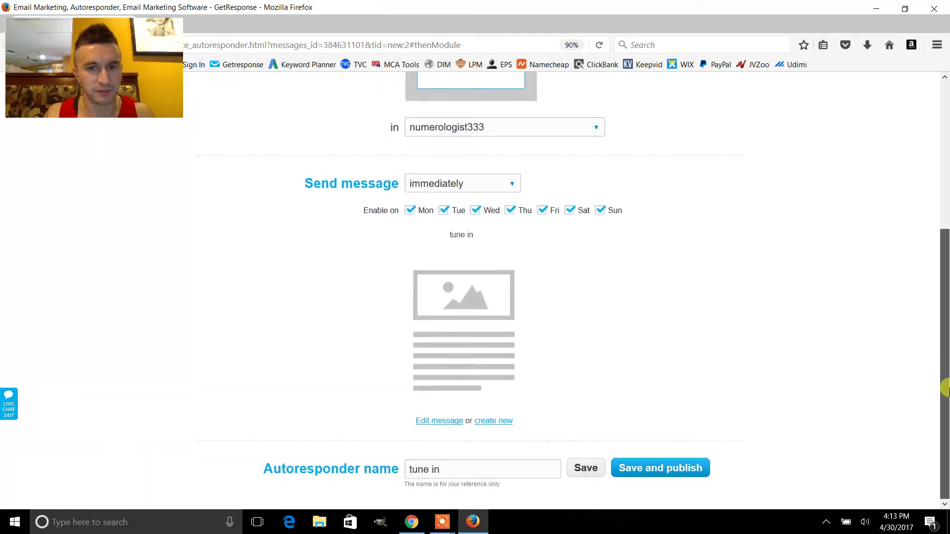
{"action": "left_click", "coordinate": [651, 468]}
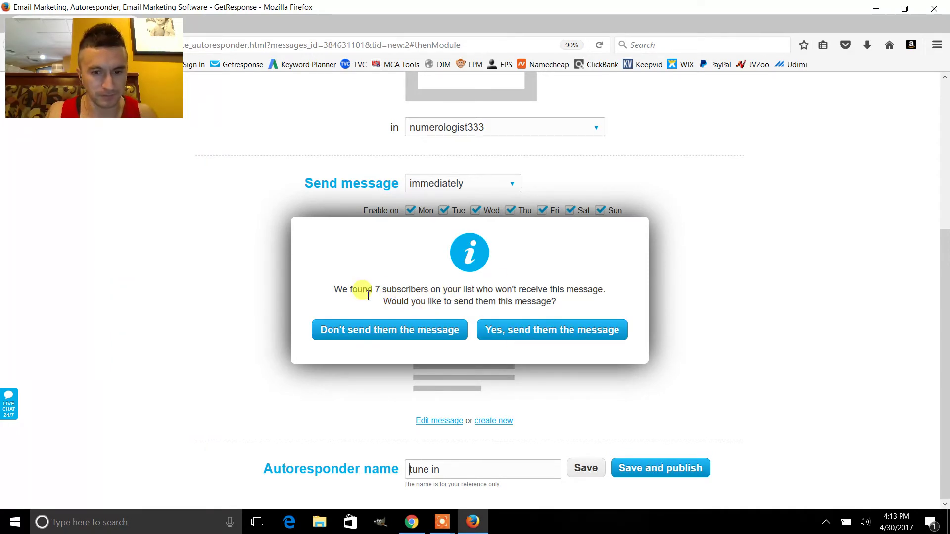
{"action": "left_click", "coordinate": [574, 332]}
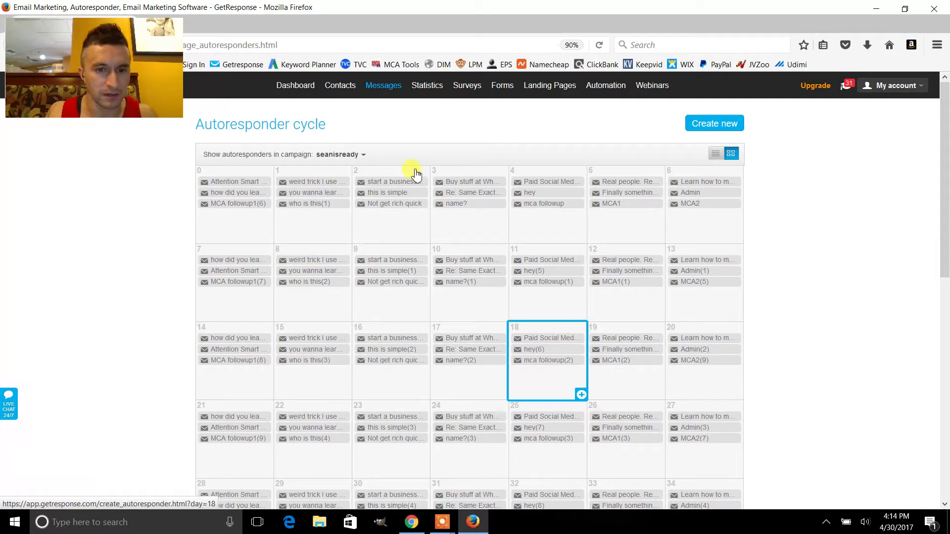
Filter the autoresponder cycle to show only the numerologist333 campaign
{"action": "left_click", "coordinate": [356, 155]}
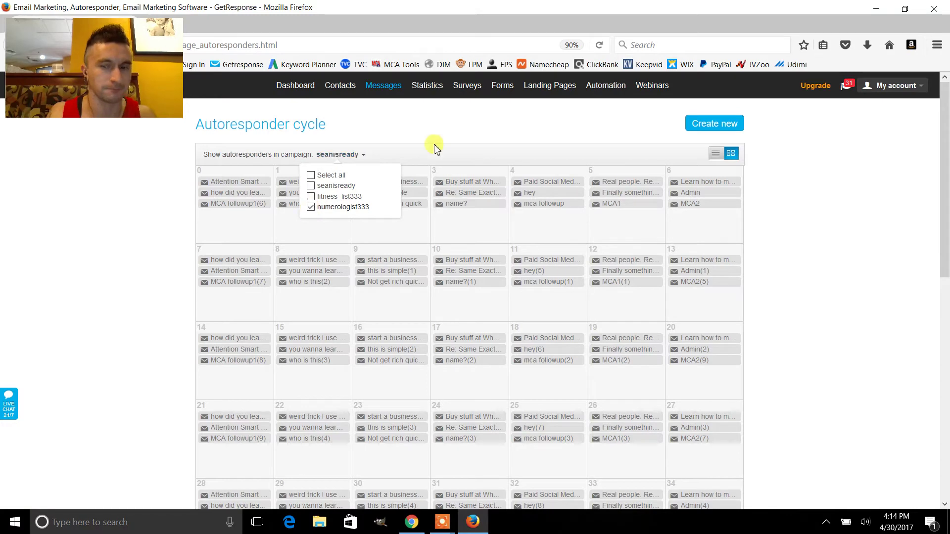
{"action": "left_click", "coordinate": [470, 117]}
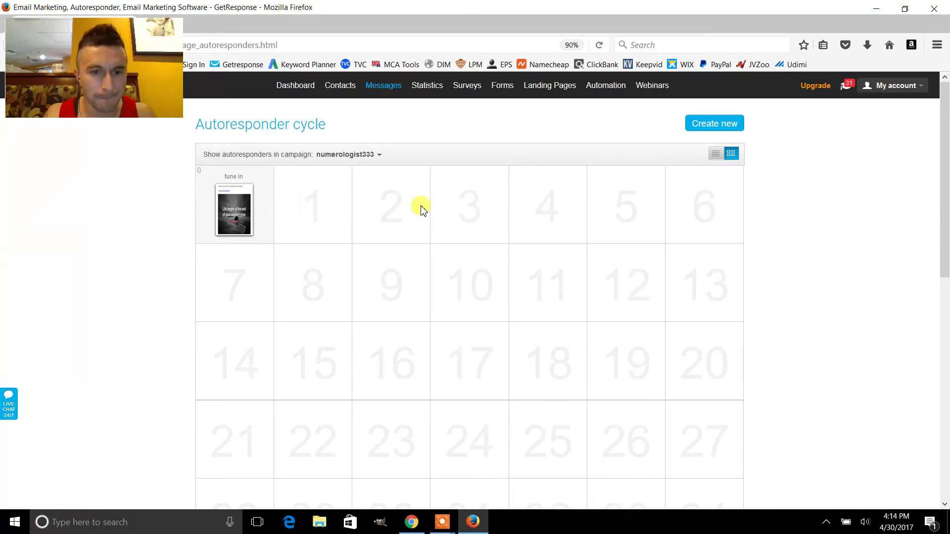
{"action": "mouse_move", "coordinate": [425, 243]}
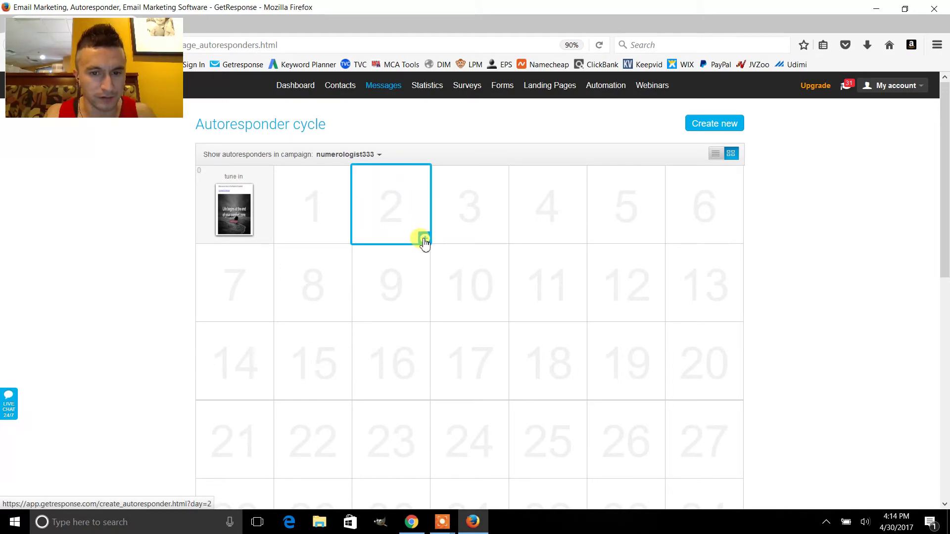
{"action": "mouse_move", "coordinate": [343, 240]}
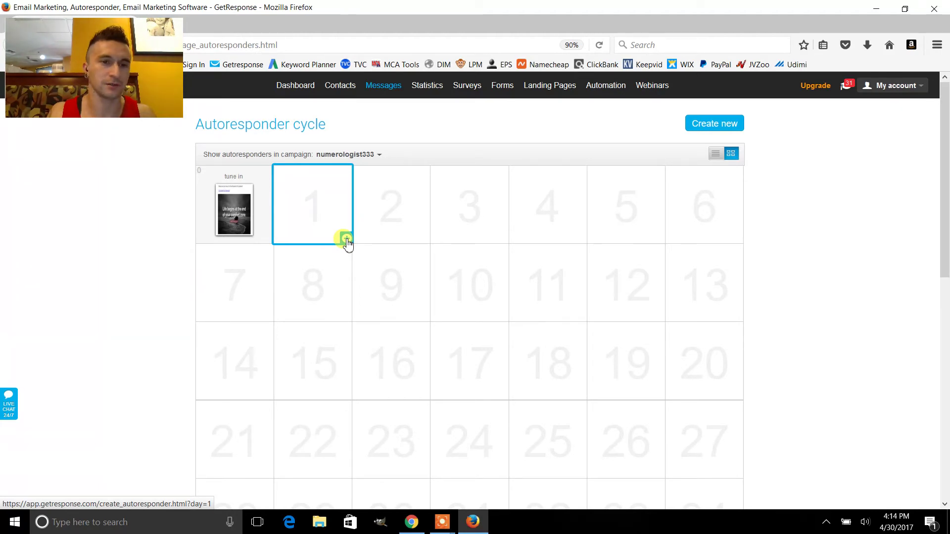
Start another day 0 autoresponder for numerologist333 and set its message to send with a delay of 2 hours
{"action": "mouse_move", "coordinate": [234, 231]}
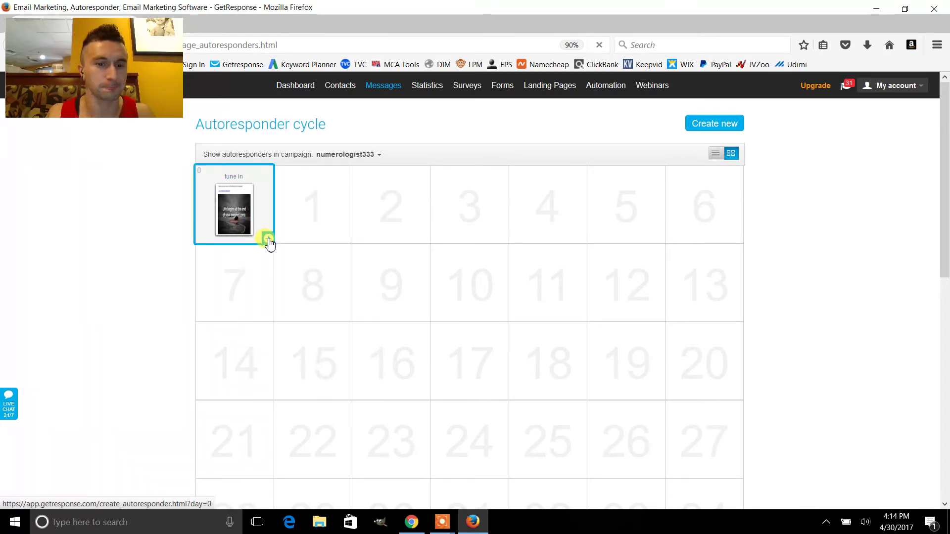
{"action": "left_click", "coordinate": [268, 240]}
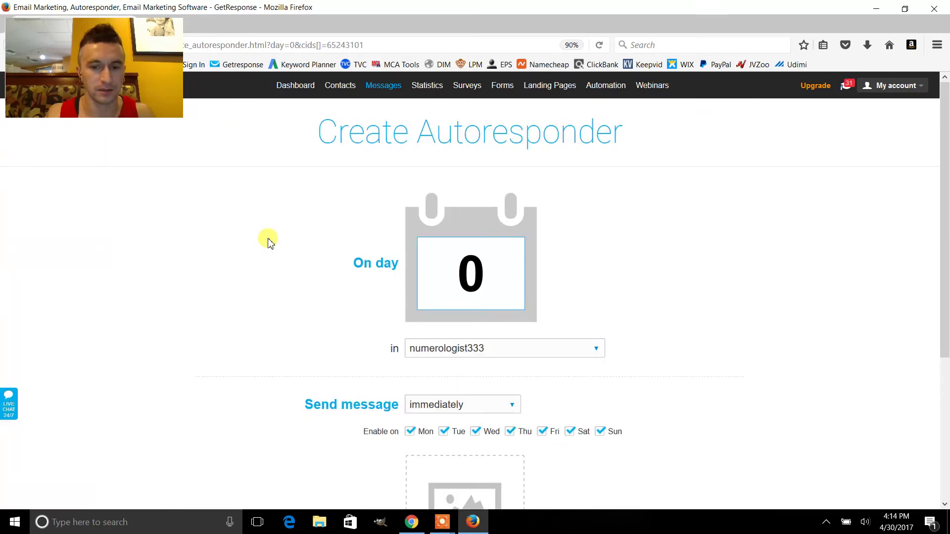
{"action": "left_click_drag", "start_coordinate": [944, 153], "coordinate": [945, 198]}
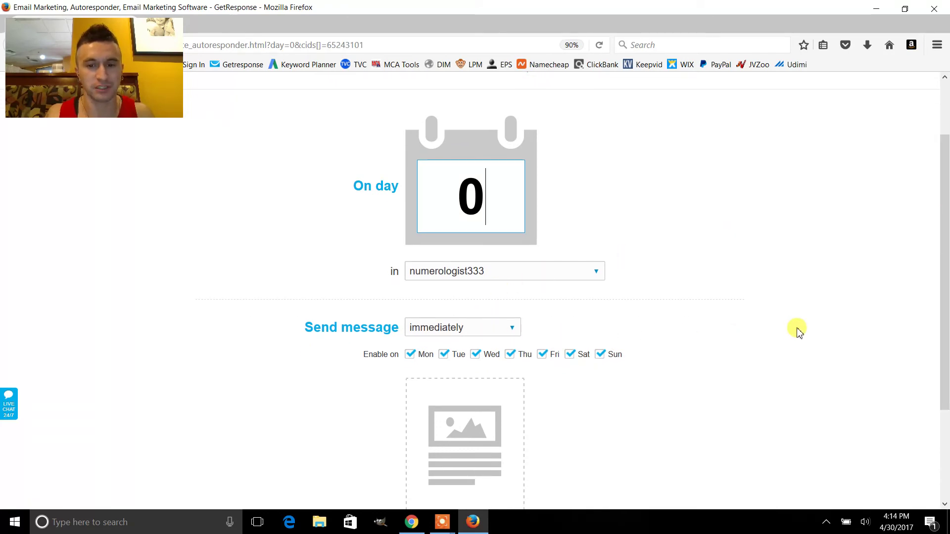
{"action": "left_click", "coordinate": [514, 330]}
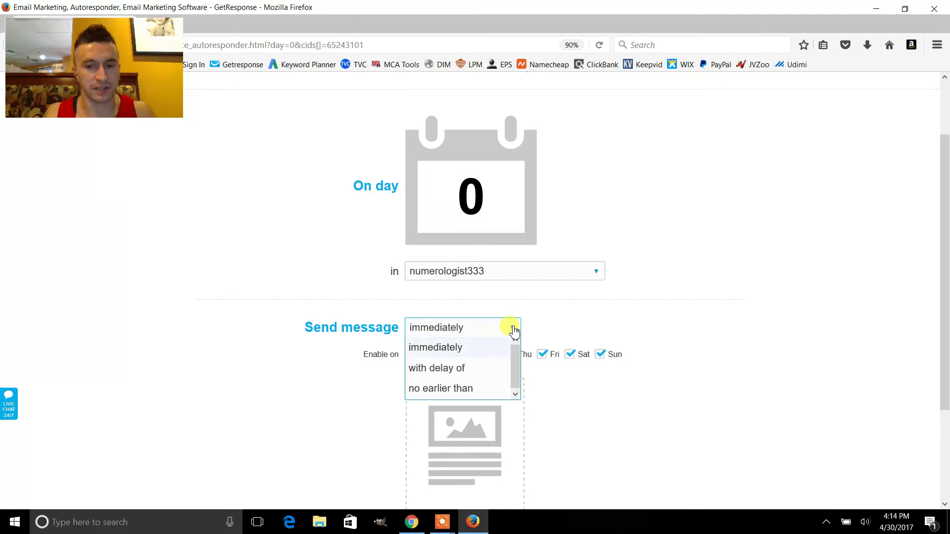
{"action": "left_click", "coordinate": [475, 368]}
{"action": "left_click", "coordinate": [554, 329]}
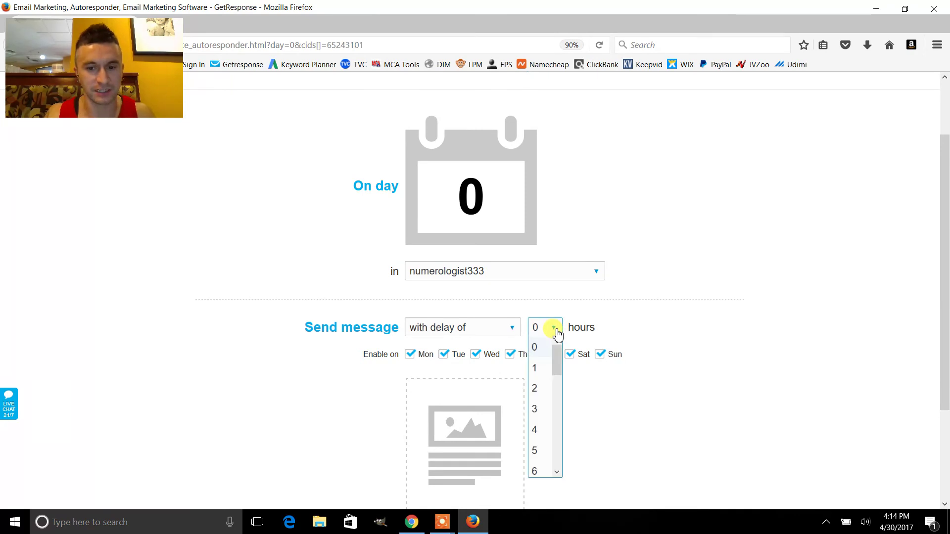
{"action": "left_click", "coordinate": [535, 388]}
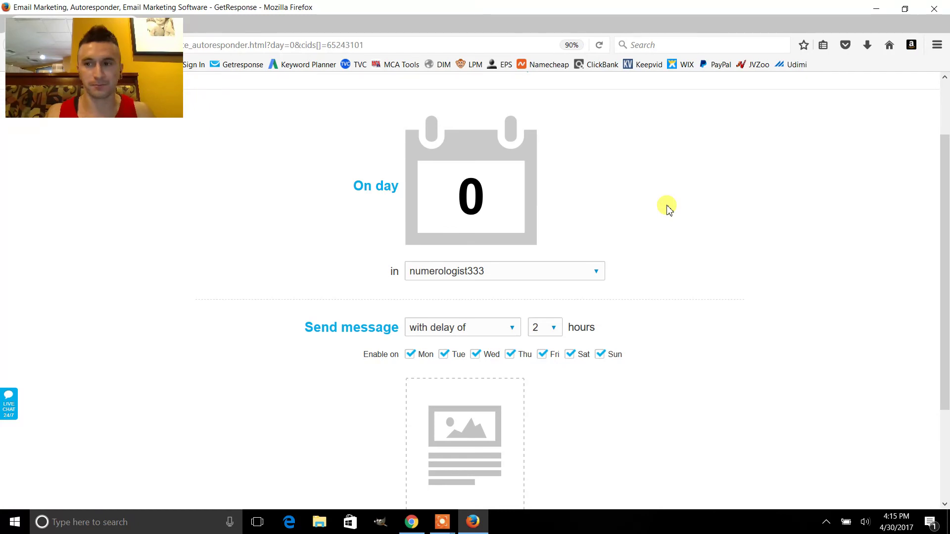
{"action": "left_click", "coordinate": [442, 522]}
{"action": "left_click", "coordinate": [483, 469]}
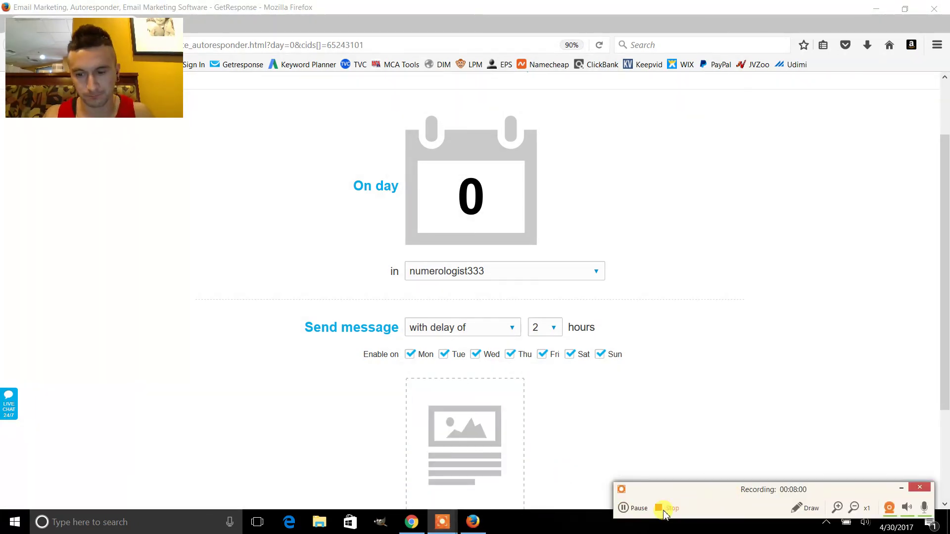